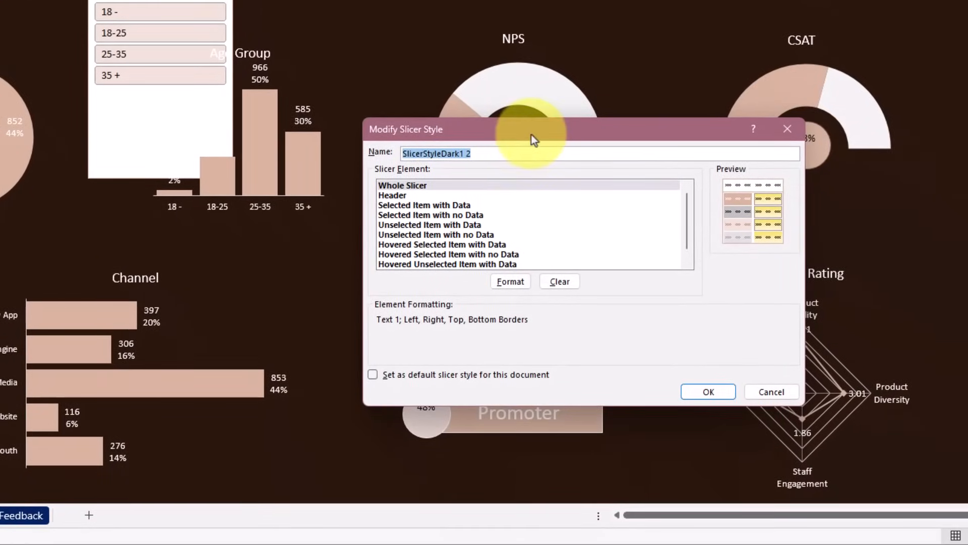
# Step: Format the Whole Slicer element of the SlicerStyleDark1 2 style with no border and the dashboard's dark brown fill
pyautogui.moveTo(531, 135); pyautogui.dragTo(358, 56)
pyautogui.click(296, 109)
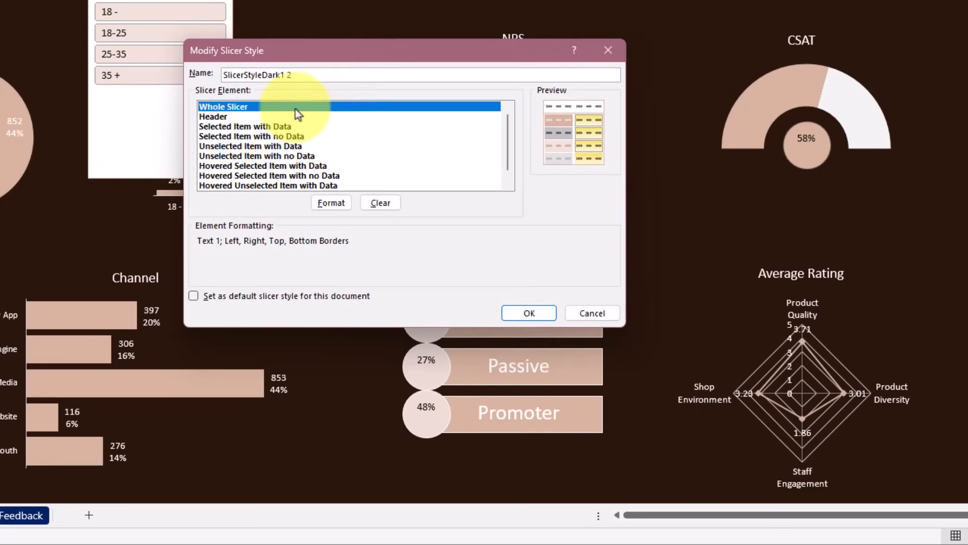
pyautogui.click(334, 204)
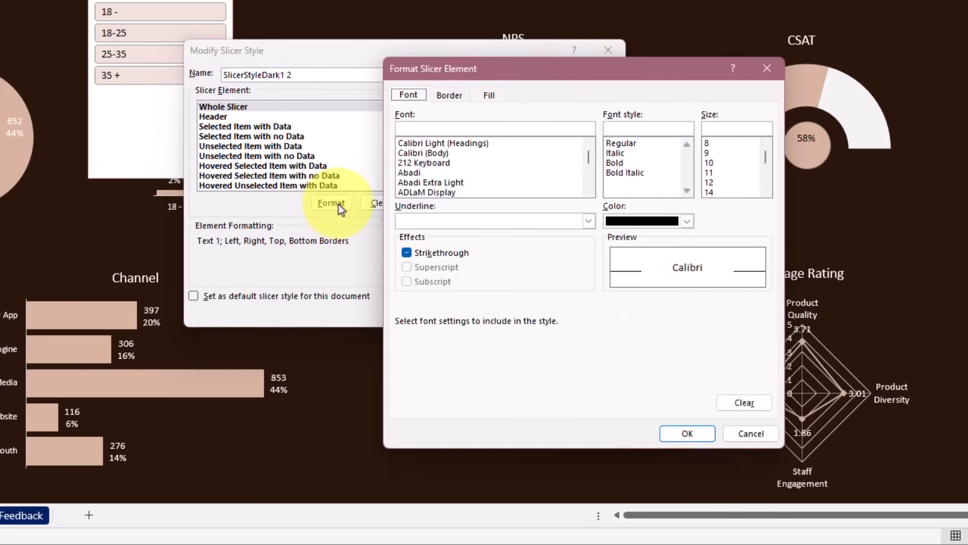
pyautogui.click(456, 96)
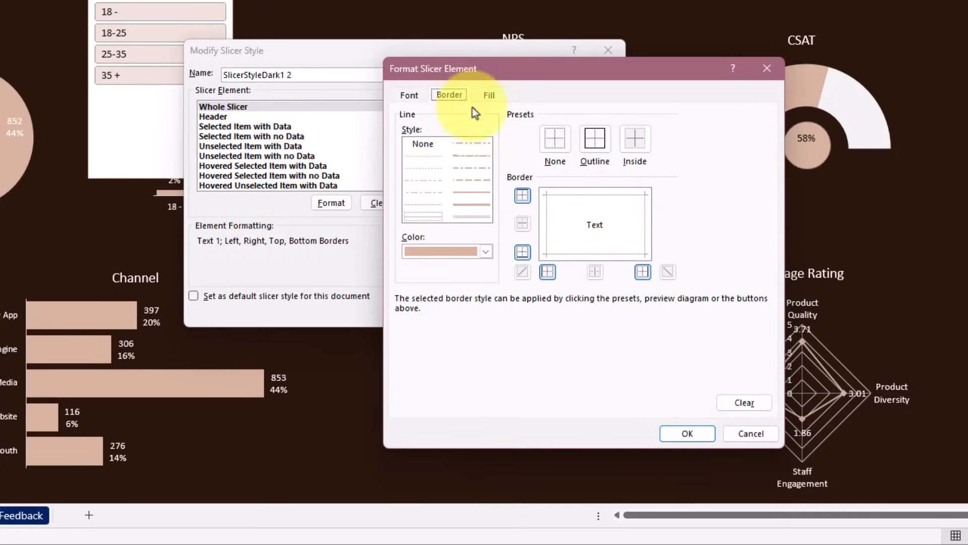
pyautogui.click(560, 146)
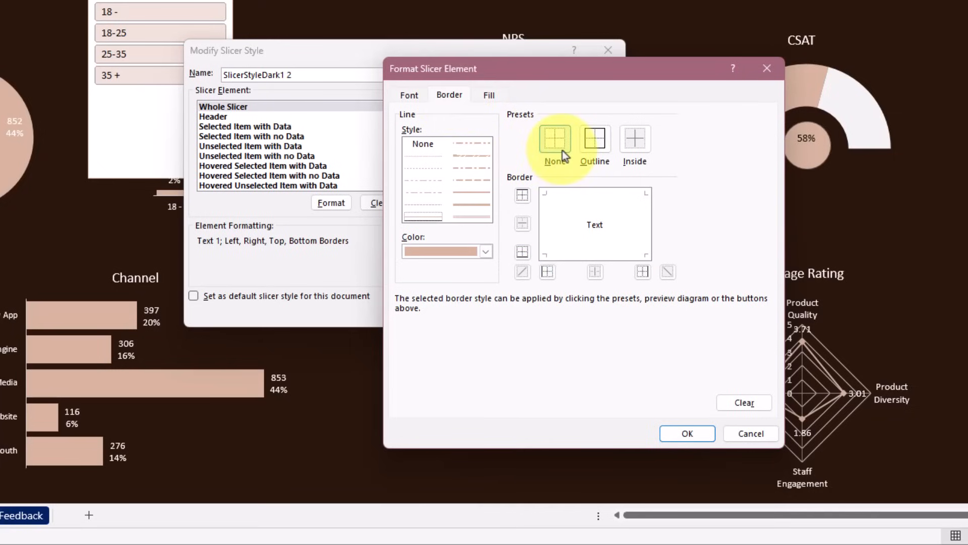
pyautogui.click(489, 94)
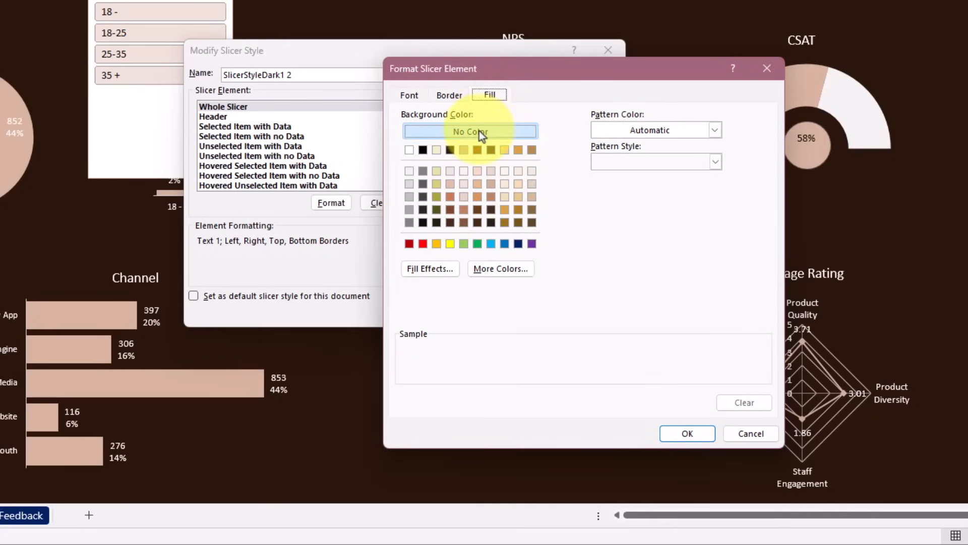
pyautogui.click(451, 151)
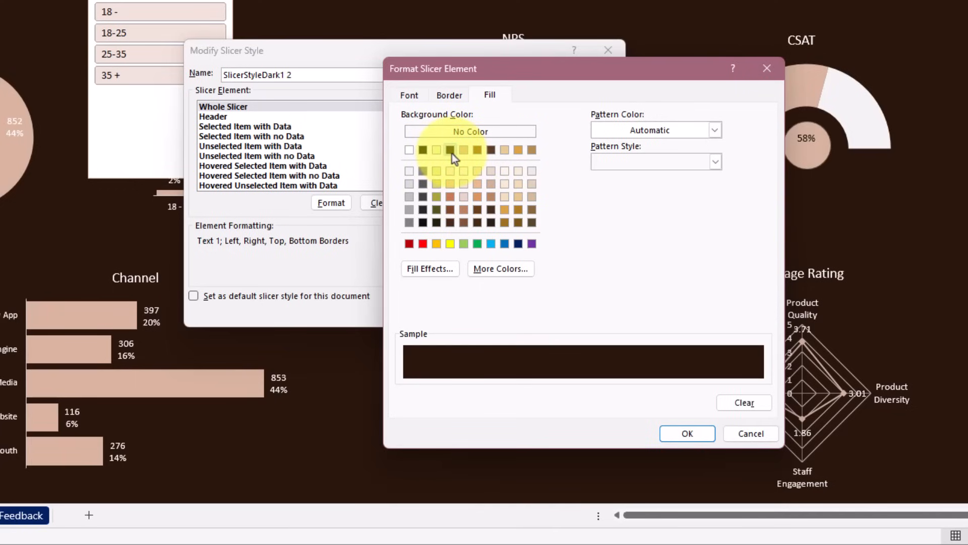
pyautogui.click(411, 95)
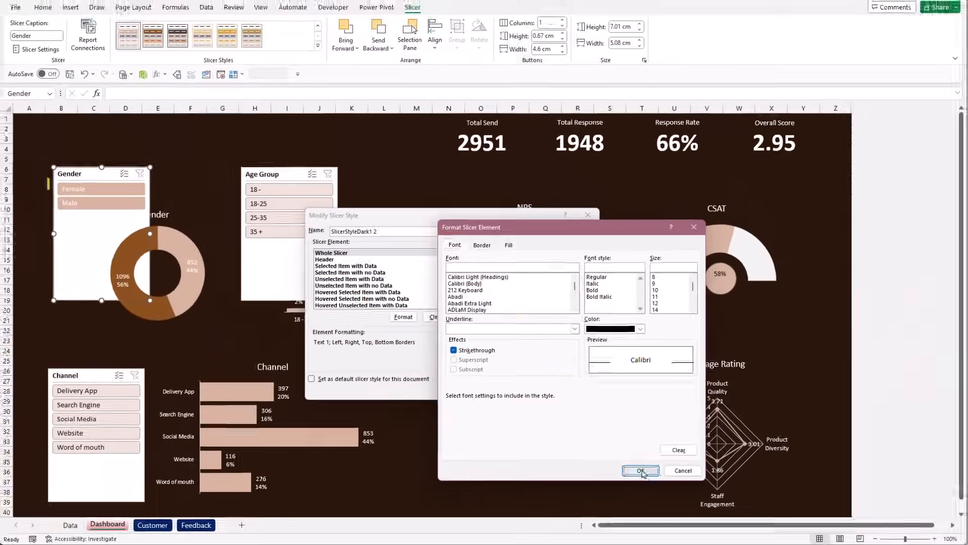
pyautogui.click(687, 433)
# Step: Give the Selected Item with Data element a dark brown font colour and save the modified slicer style
pyautogui.click(375, 268)
pyautogui.click(403, 317)
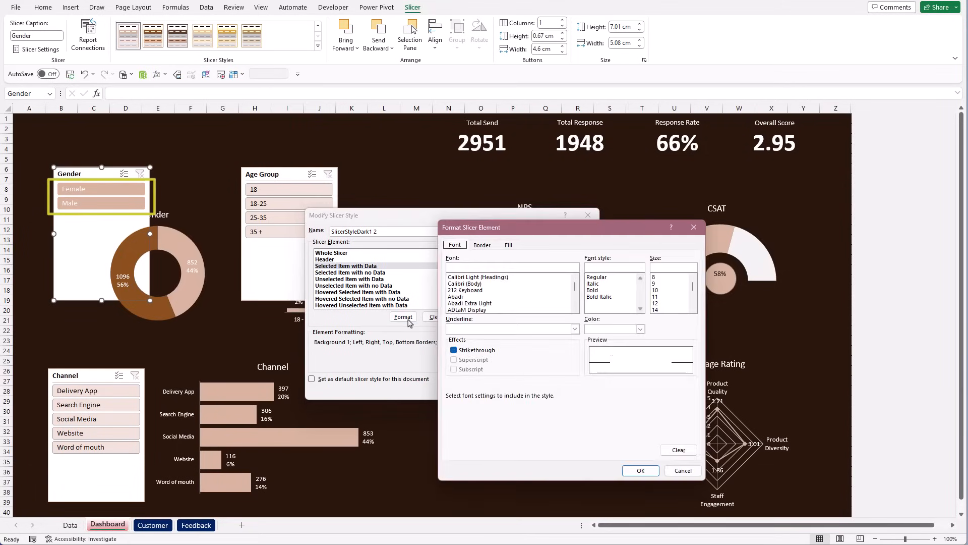
pyautogui.click(618, 329)
pyautogui.click(618, 349)
pyautogui.click(640, 329)
pyautogui.click(616, 359)
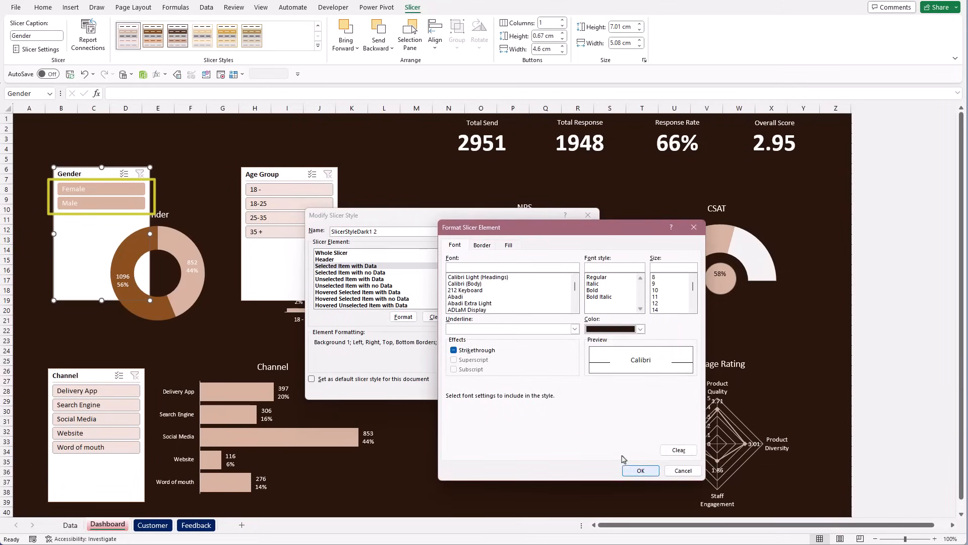
pyautogui.click(641, 470)
pyautogui.click(526, 392)
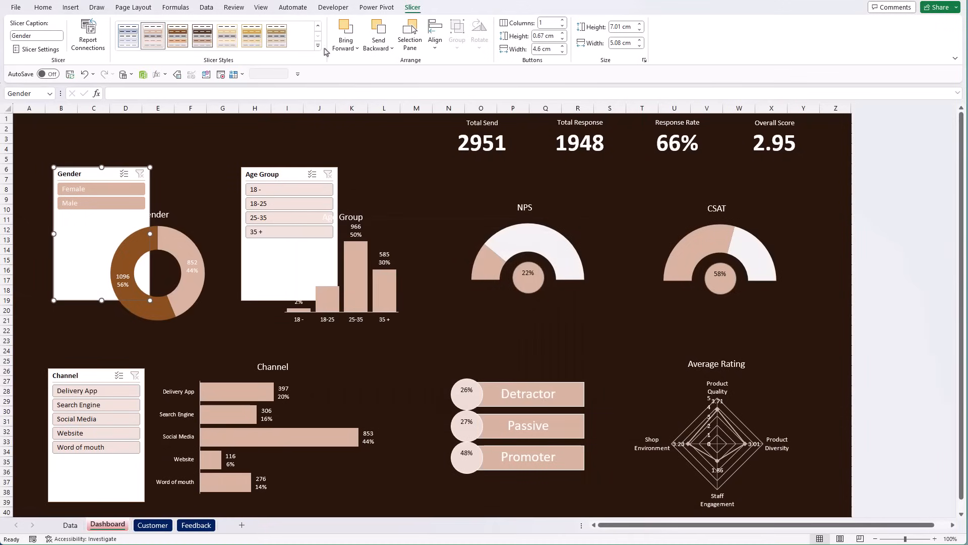
# Step: Apply the modified custom slicer style to the Gender, Age Group and Channel slicers
pyautogui.click(318, 46)
pyautogui.click(132, 55)
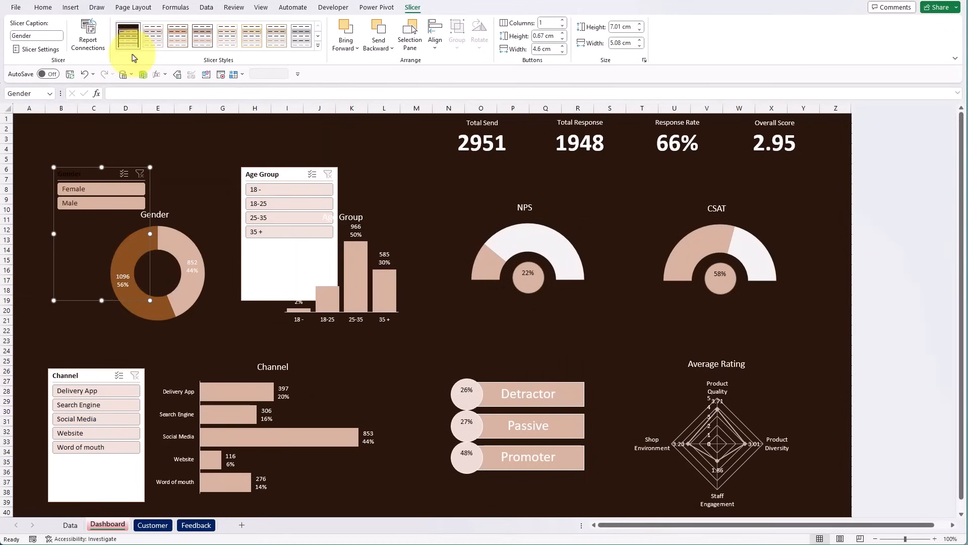
pyautogui.click(277, 175)
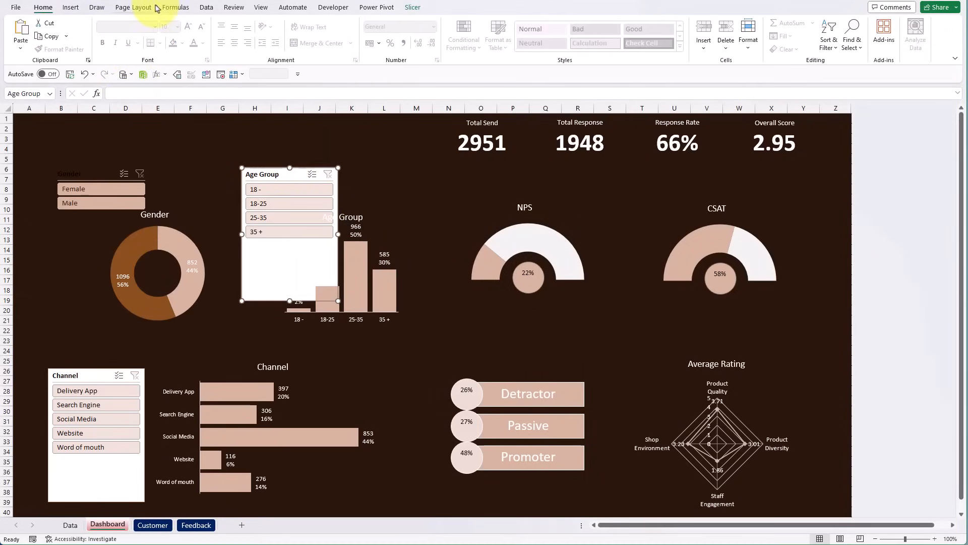
pyautogui.click(412, 7)
pyautogui.click(128, 36)
pyautogui.click(83, 373)
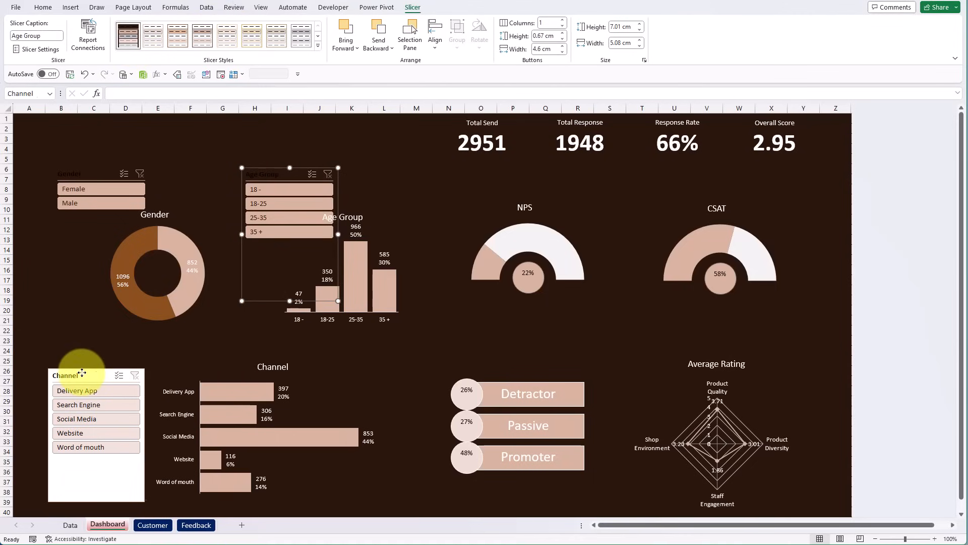
pyautogui.click(128, 36)
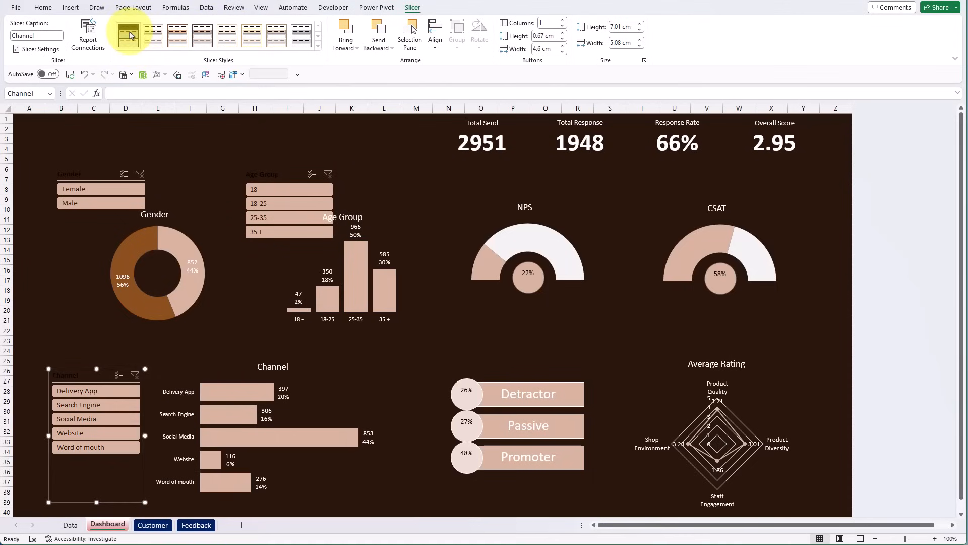
pyautogui.click(231, 330)
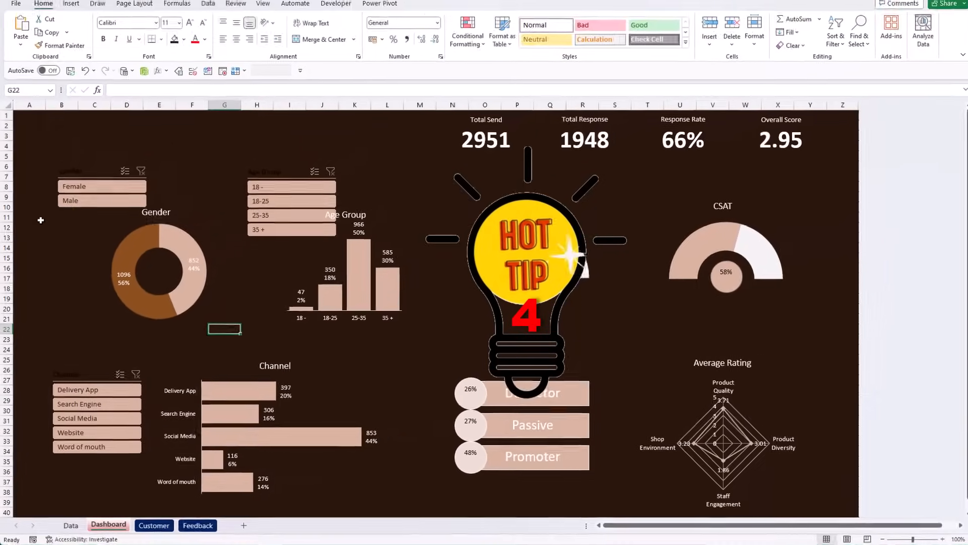
# Step: Turn off the header display in the settings of the Gender and Age Group slicers
pyautogui.rightClick(87, 123)
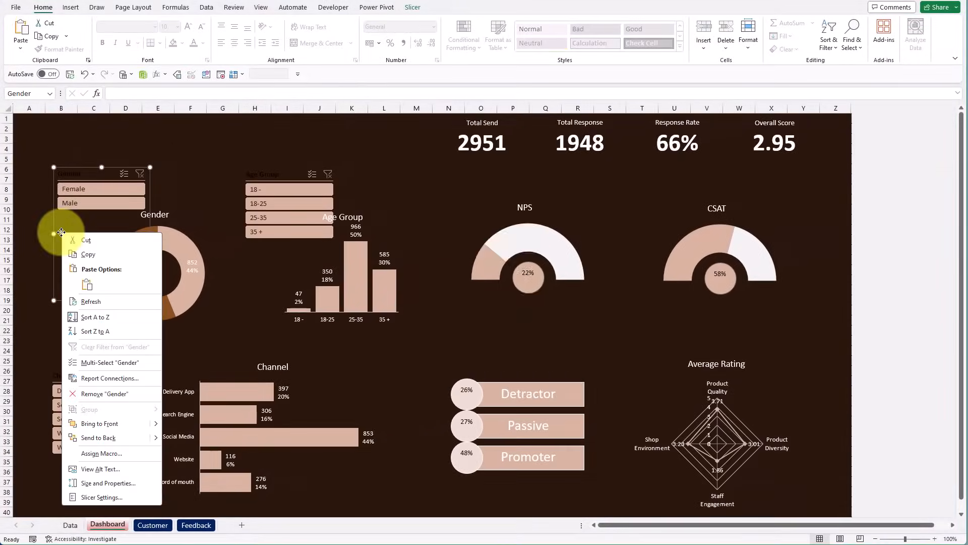
pyautogui.click(121, 497)
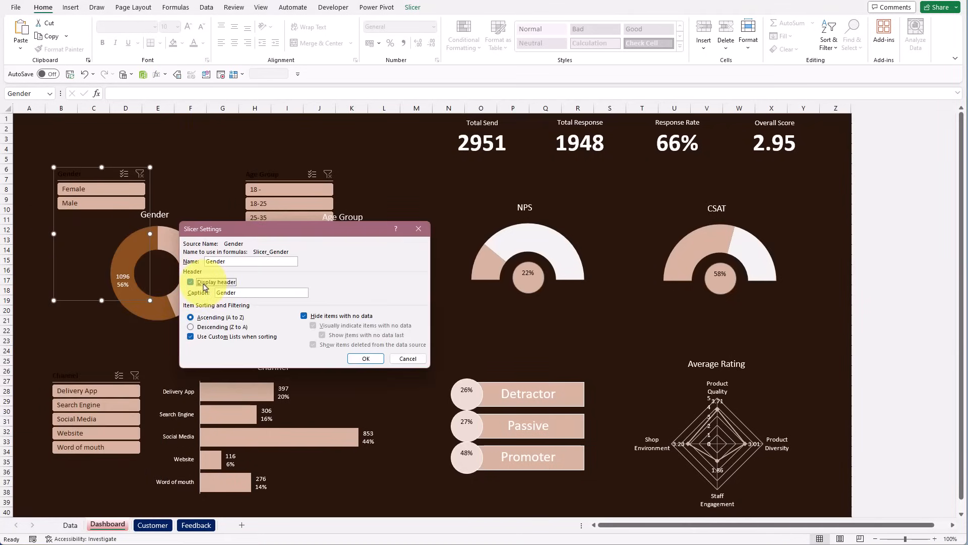
pyautogui.click(364, 359)
pyautogui.rightClick(255, 254)
pyautogui.click(290, 520)
pyautogui.moveTo(364, 409); pyautogui.dragTo(425, 267)
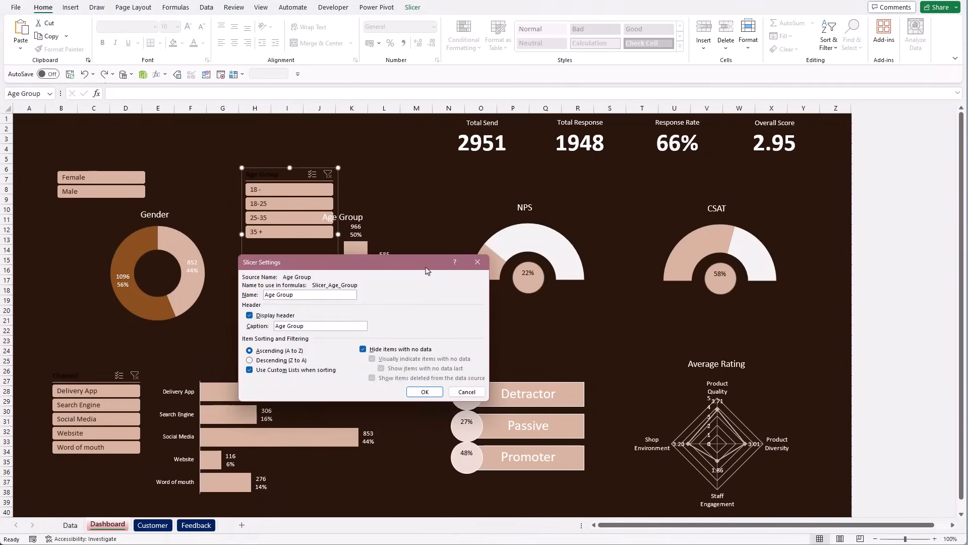
pyautogui.click(250, 315)
pyautogui.click(426, 392)
# Step: Turn off the header display in the Channel slicer's settings
pyautogui.rightClick(89, 378)
pyautogui.click(117, 370)
pyautogui.moveTo(126, 313); pyautogui.dragTo(271, 303)
pyautogui.click(330, 432)
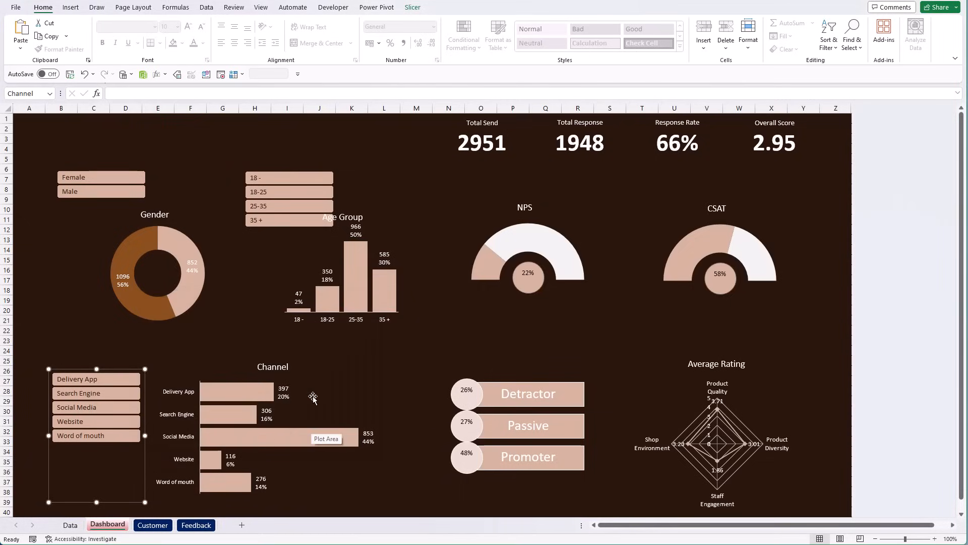
# Step: Arrange the Gender slicer buttons in two columns and place the slicer directly beneath the Gender doughnut chart
pyautogui.click(212, 303)
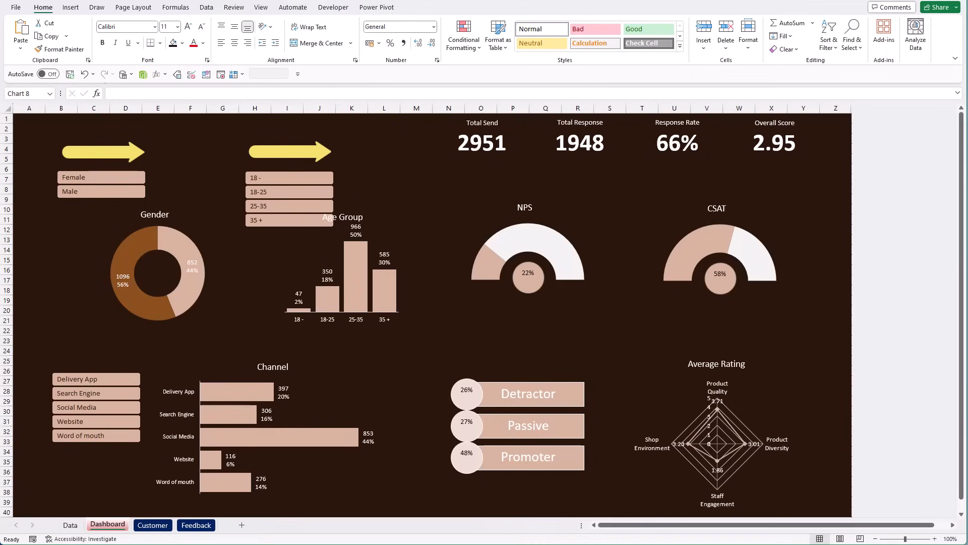
pyautogui.click(97, 212)
pyautogui.click(54, 205)
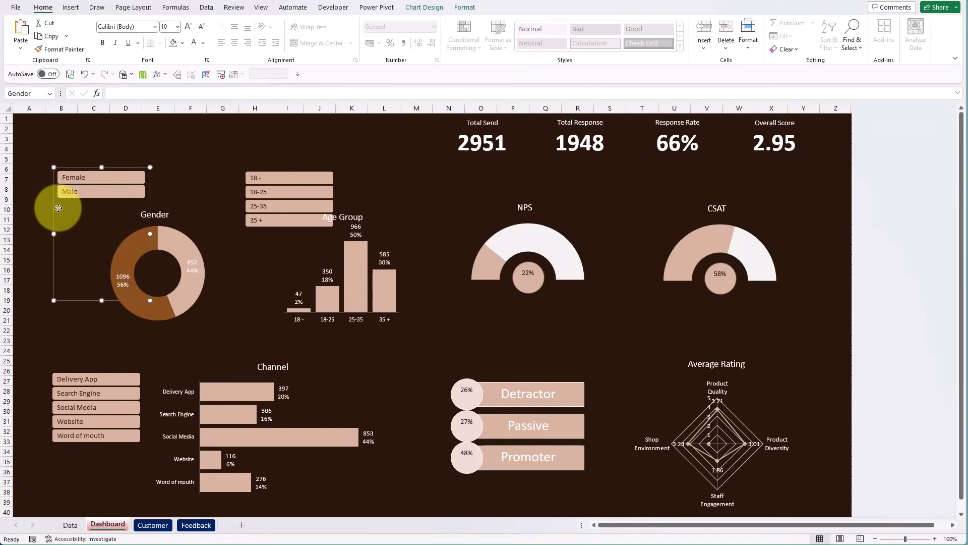
pyautogui.click(421, 9)
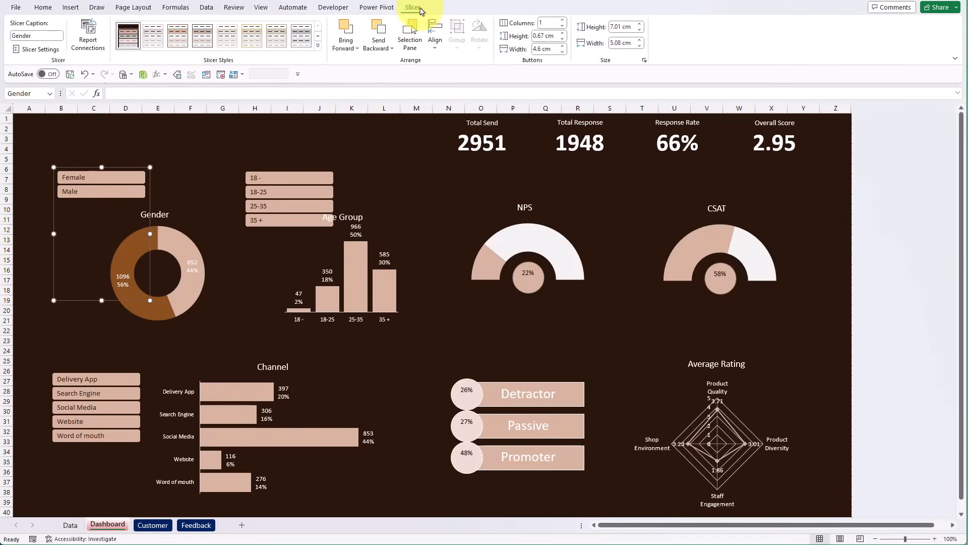
pyautogui.click(563, 20)
pyautogui.moveTo(102, 300)
pyautogui.mouseDown()
pyautogui.moveTo(100, 191)
pyautogui.moveTo(138, 331)
pyautogui.mouseUp()
pyautogui.moveTo(217, 324); pyautogui.dragTo(188, 298)
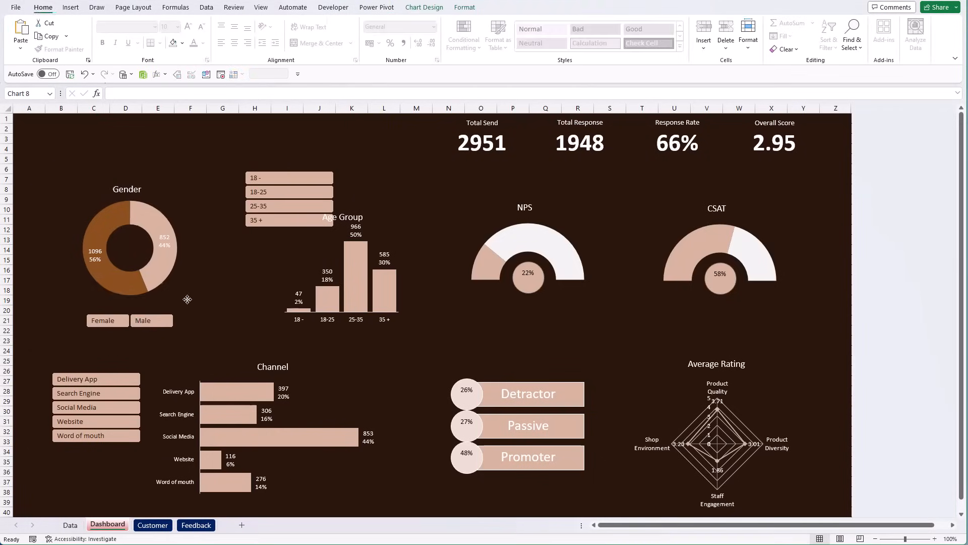
# Step: Arrange the Age Group slicer buttons in four columns, fit its size and place it beneath the Age Group column chart
pyautogui.moveTo(392, 327); pyautogui.dragTo(382, 192)
pyautogui.click(293, 170)
pyautogui.click(412, 8)
pyautogui.tripleClick(562, 20)
pyautogui.moveTo(373, 192); pyautogui.dragTo(378, 333)
pyautogui.moveTo(394, 333); pyautogui.dragTo(359, 313)
# Step: Resize the Age Group chart's plot area so that each column lines up with its slicer button
pyautogui.click(378, 302)
pyautogui.click(363, 220)
pyautogui.moveTo(360, 208); pyautogui.dragTo(369, 208)
pyautogui.moveTo(246, 252); pyautogui.dragTo(240, 252)
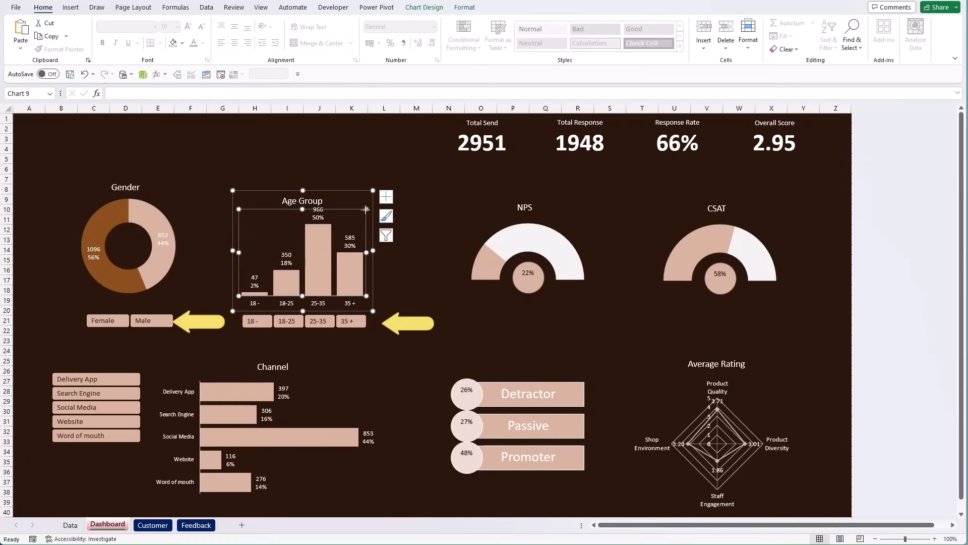
pyautogui.moveTo(366, 334); pyautogui.dragTo(366, 332)
pyautogui.click(348, 369)
# Step: Increase the Channel slicer's button height and position the slicer beside the Channel bar chart, one button per bar
pyautogui.click(99, 452)
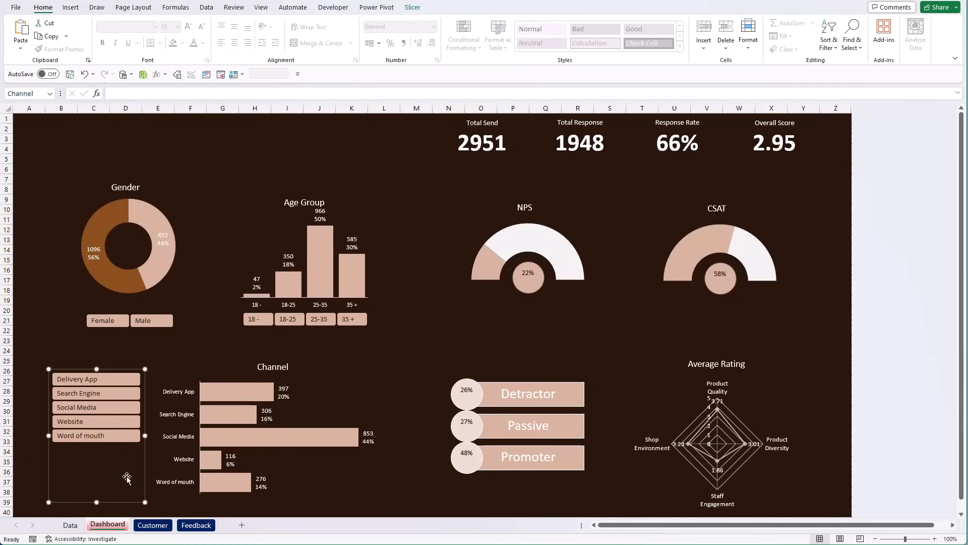
pyautogui.click(413, 7)
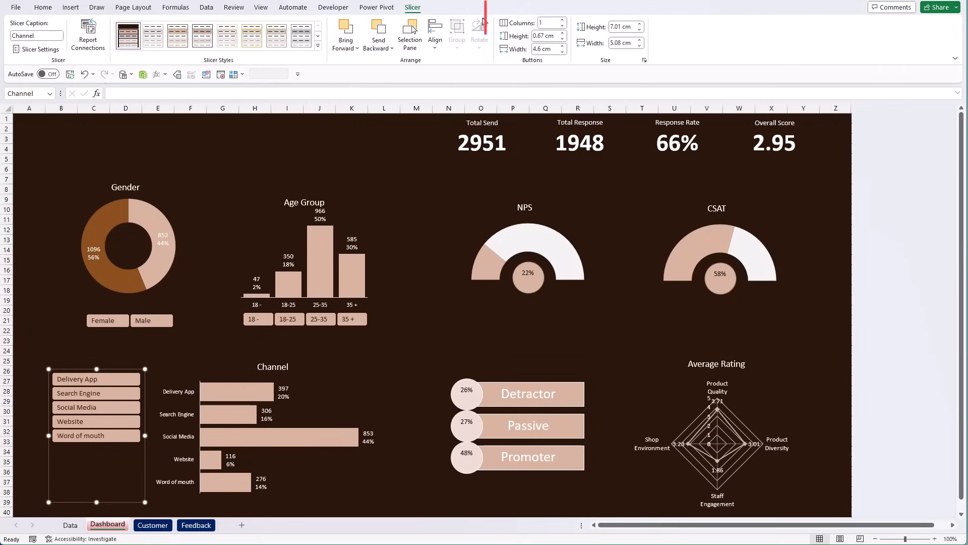
pyautogui.click(555, 38)
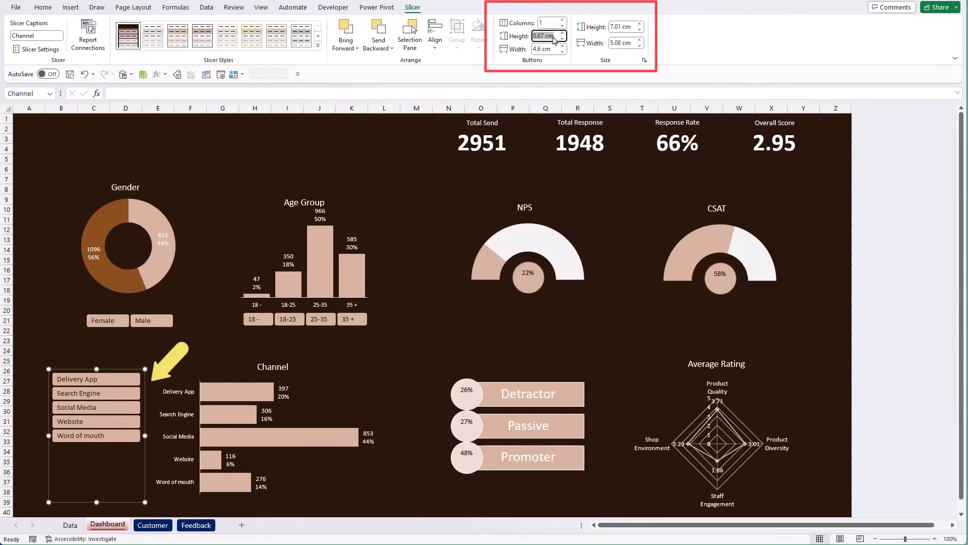
pyautogui.press('Return')
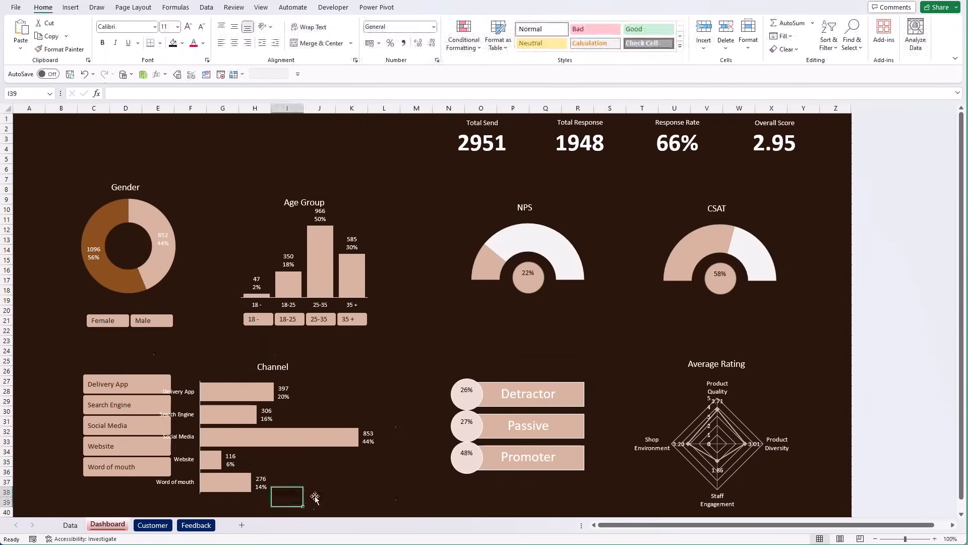
pyautogui.click(313, 484)
pyautogui.click(140, 484)
pyautogui.moveTo(140, 484); pyautogui.dragTo(144, 483)
# Step: Delete the category axis labels from the Channel and Age Group charts
pyautogui.click(189, 424)
pyautogui.press('Delete')
pyautogui.click(290, 305)
pyautogui.press('Delete')
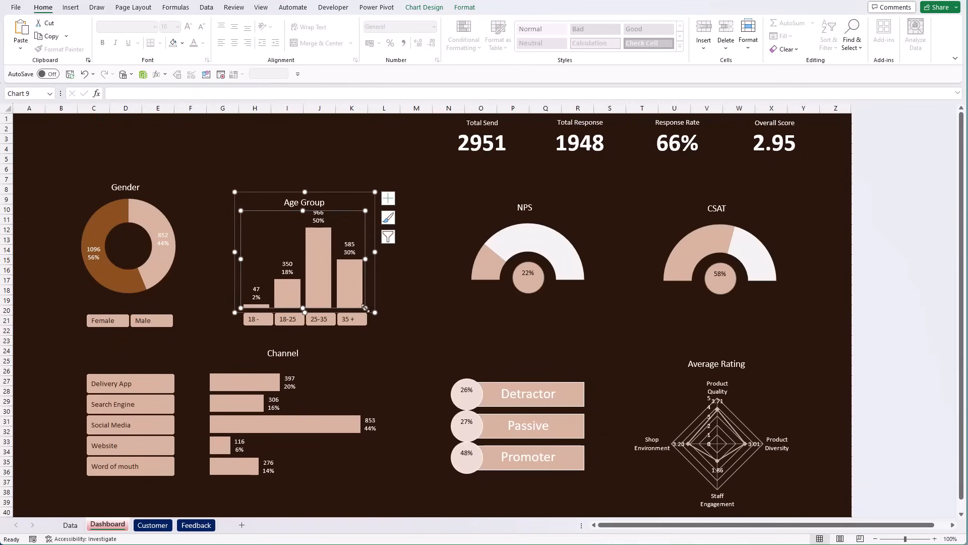
# Step: Move the Age Group chart and its slicer closer to the Gender chart, keeping columns and buttons aligned
pyautogui.click(184, 487)
pyautogui.moveTo(353, 222); pyautogui.dragTo(319, 224)
pyautogui.click(352, 404)
pyautogui.moveTo(382, 424)
pyautogui.mouseDown()
pyautogui.moveTo(362, 424)
pyautogui.moveTo(380, 415)
pyautogui.mouseUp()
pyautogui.moveTo(328, 353); pyautogui.dragTo(332, 354)
pyautogui.click(416, 511)
# Step: Adjust the Channel chart's plot area and position so that its bars sit close beside the matching slicer buttons
pyautogui.click(274, 410)
pyautogui.moveTo(209, 425); pyautogui.dragTo(185, 425)
pyautogui.moveTo(348, 425); pyautogui.dragTo(376, 426)
pyautogui.moveTo(376, 426); pyautogui.dragTo(376, 426)
pyautogui.moveTo(385, 416); pyautogui.dragTo(361, 416)
pyautogui.click(385, 341)
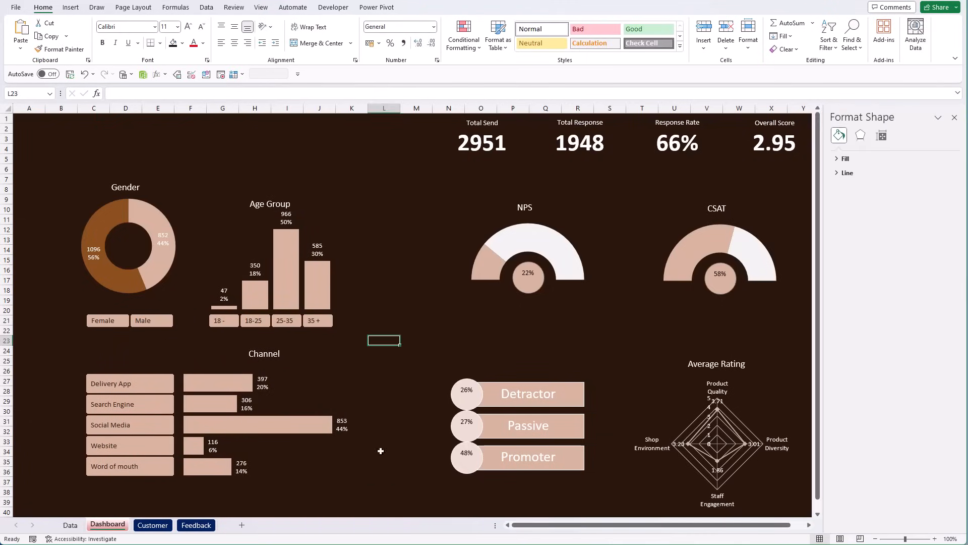
# Step: Recolour the dark brown slice of the Gender doughnut chart with a lighter brown fill
pyautogui.click(96, 237)
pyautogui.click(96, 237)
pyautogui.click(182, 43)
pyautogui.click(206, 122)
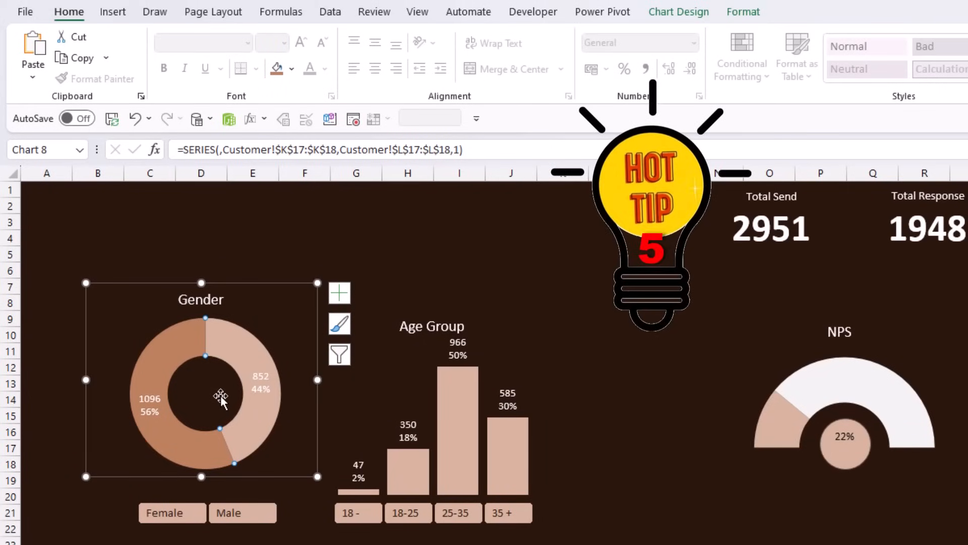
# Step: Change the font colour of only the percentage line in both Gender chart data labels to brown
pyautogui.click(150, 406)
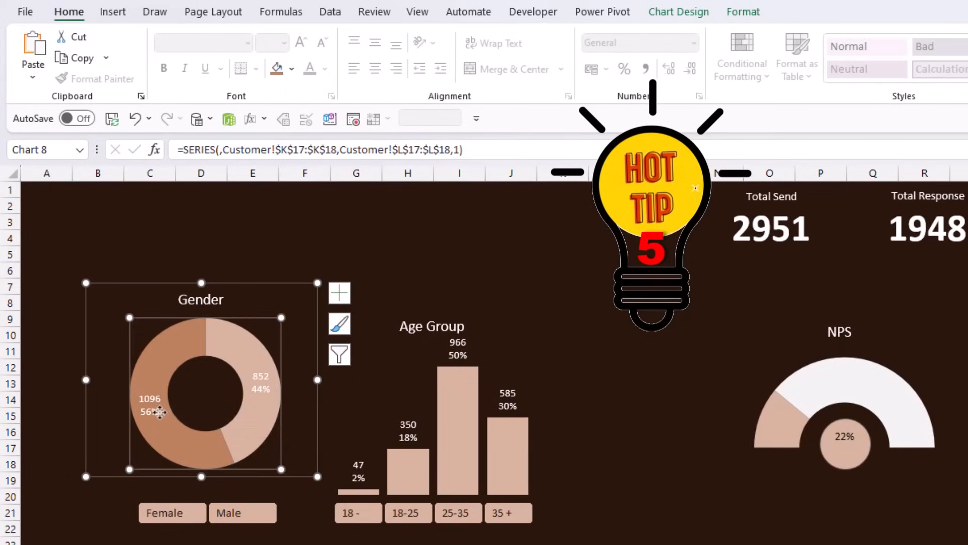
pyautogui.click(150, 412)
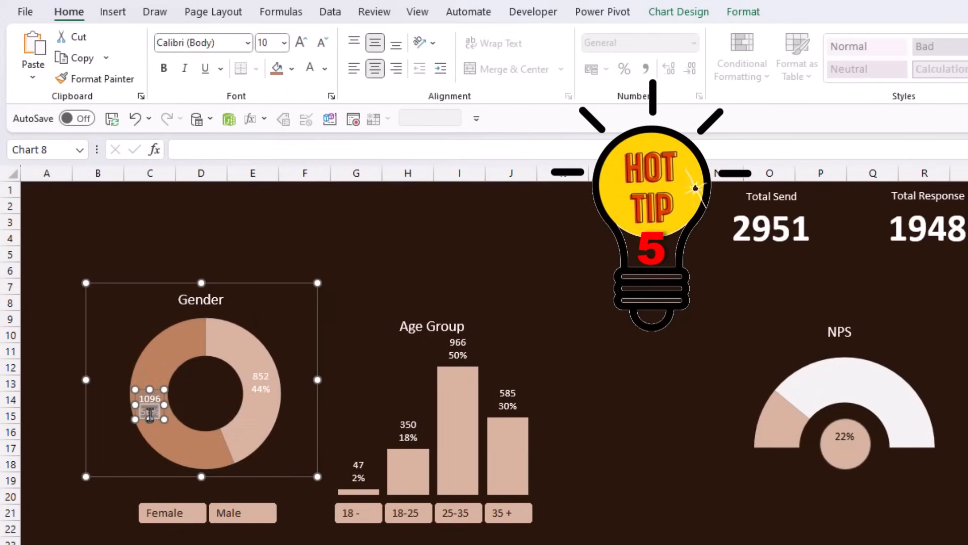
pyautogui.click(324, 68)
pyautogui.click(378, 134)
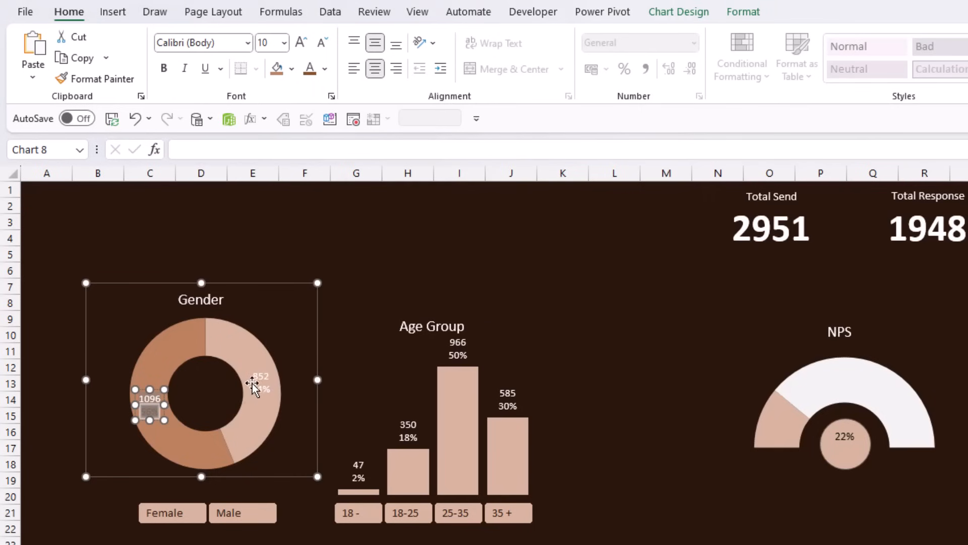
pyautogui.click(260, 390)
pyautogui.press('F4')
# Step: Repeat the brown font colour on the percentage line of each Age Group chart data label
pyautogui.click(358, 477)
pyautogui.press('F4')
pyautogui.click(408, 438)
pyautogui.click(458, 355)
pyautogui.click(508, 406)
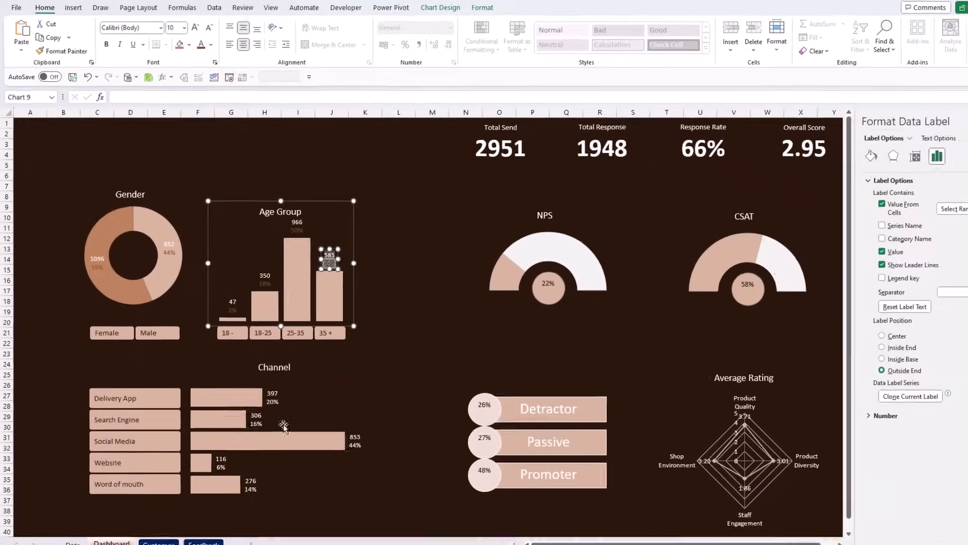
# Step: Apply the brown font colour to the percentage line of each data label in the Channel bar chart
pyautogui.click(255, 424)
pyautogui.click(339, 429)
pyautogui.press('F4')
pyautogui.click(213, 450)
pyautogui.press('F4')
pyautogui.click(242, 471)
pyautogui.press('F4')
pyautogui.click(384, 459)
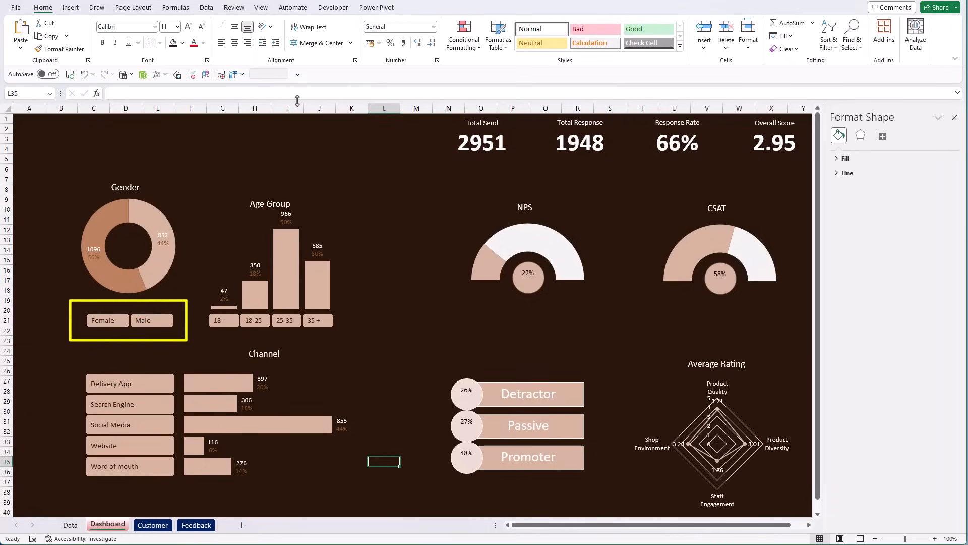
# Step: Add small square legend keys on the Female and Male slicer buttons and fill the Male key with brown
pyautogui.click(71, 7)
pyautogui.click(150, 35)
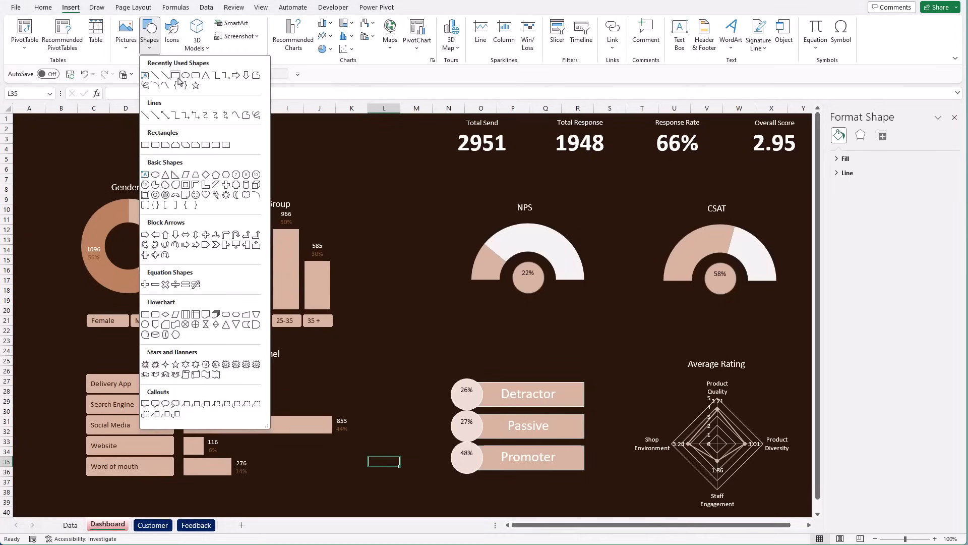
pyautogui.click(149, 139)
pyautogui.moveTo(114, 337); pyautogui.dragTo(167, 348)
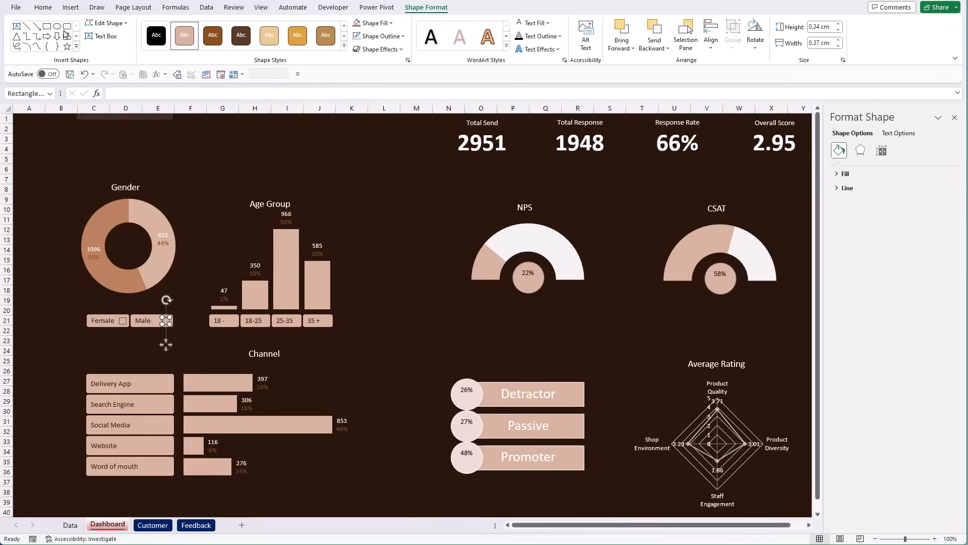
pyautogui.click(43, 7)
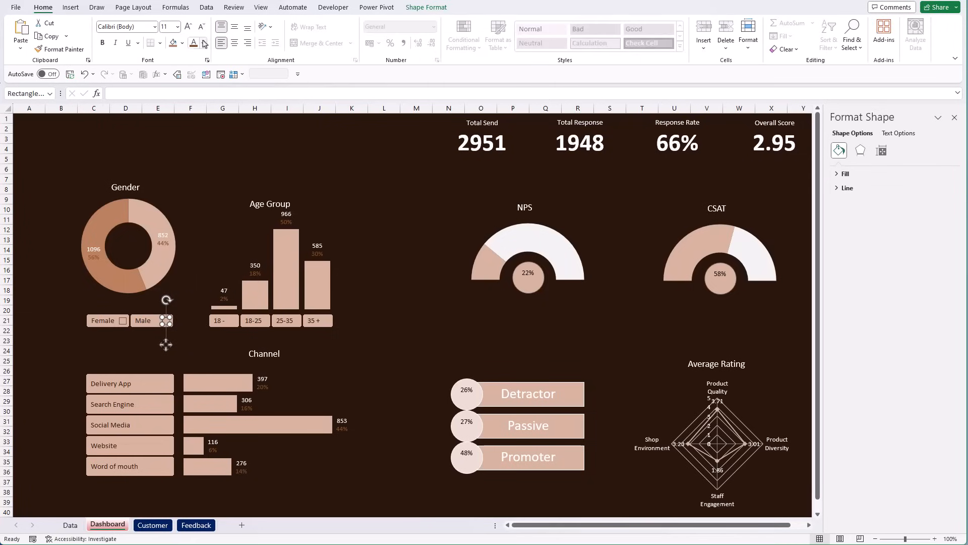
pyautogui.click(182, 44)
pyautogui.click(209, 123)
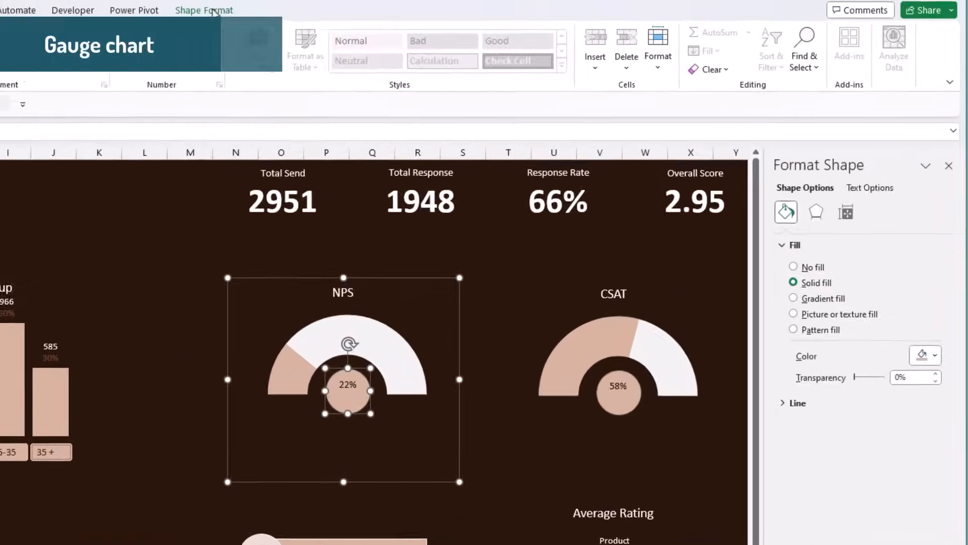
# Step: Resize the NPS gauge's centre circle to 2 cm by 2 cm, recentre it, and style its percentage in white bold text
pyautogui.click(439, 8)
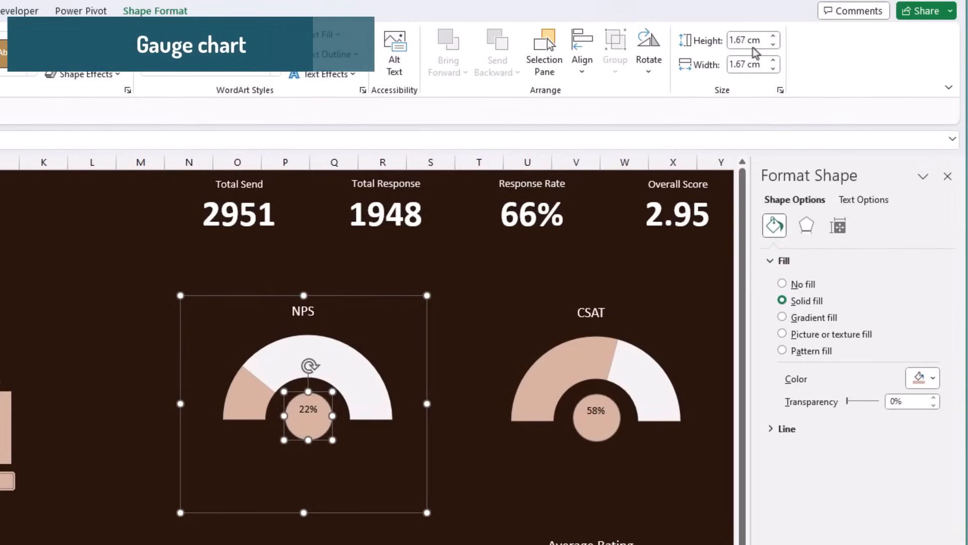
pyautogui.click(754, 45)
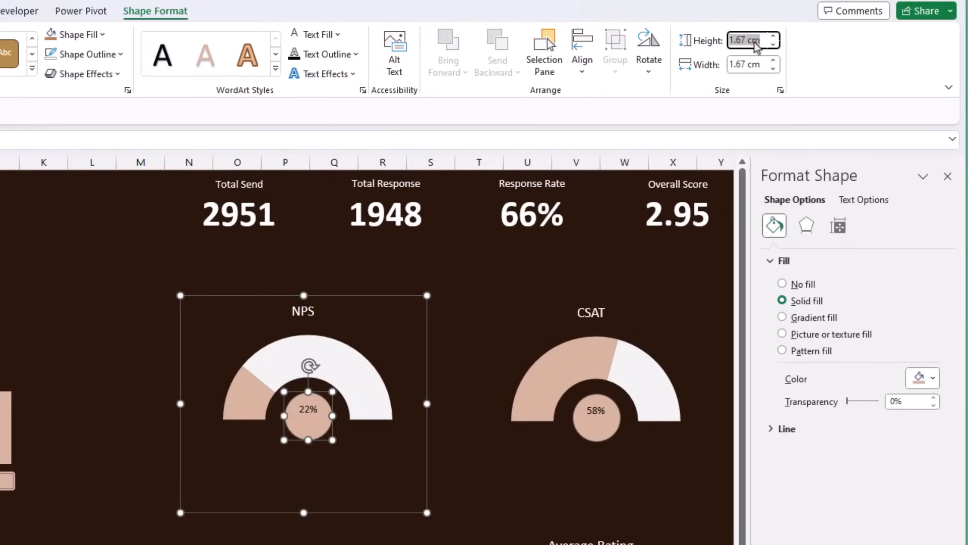
pyautogui.write('2')
pyautogui.click(759, 65)
pyautogui.write('2')
pyautogui.press('Return')
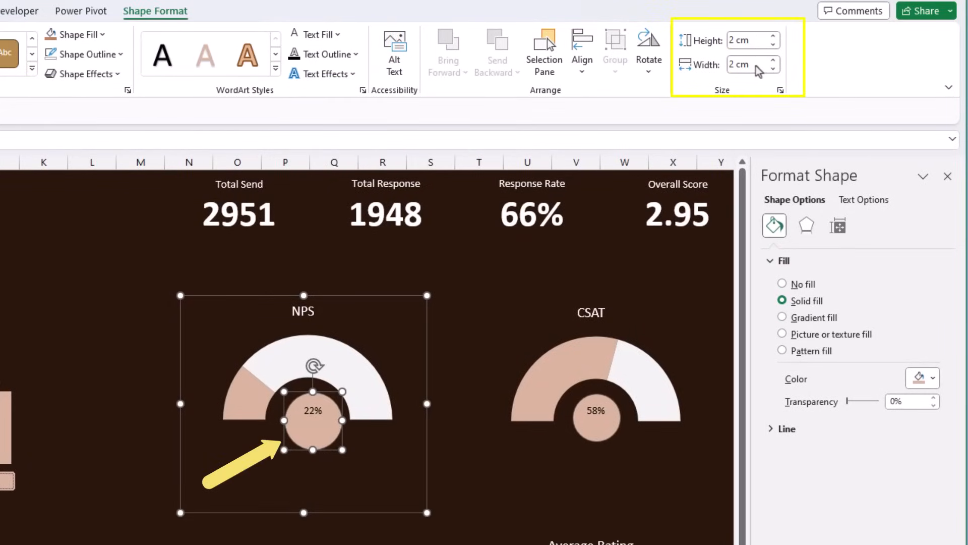
pyautogui.moveTo(325, 440); pyautogui.dragTo(322, 438)
pyautogui.click(0, 10)
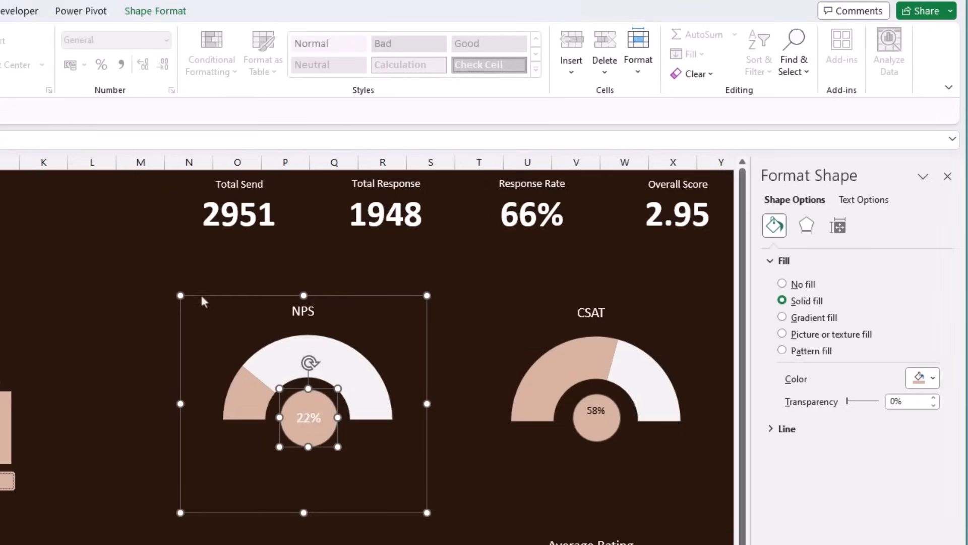
# Step: Give the NPS gauge's white slice 75% transparency and change its fill to a dark brown
pyautogui.click(370, 392)
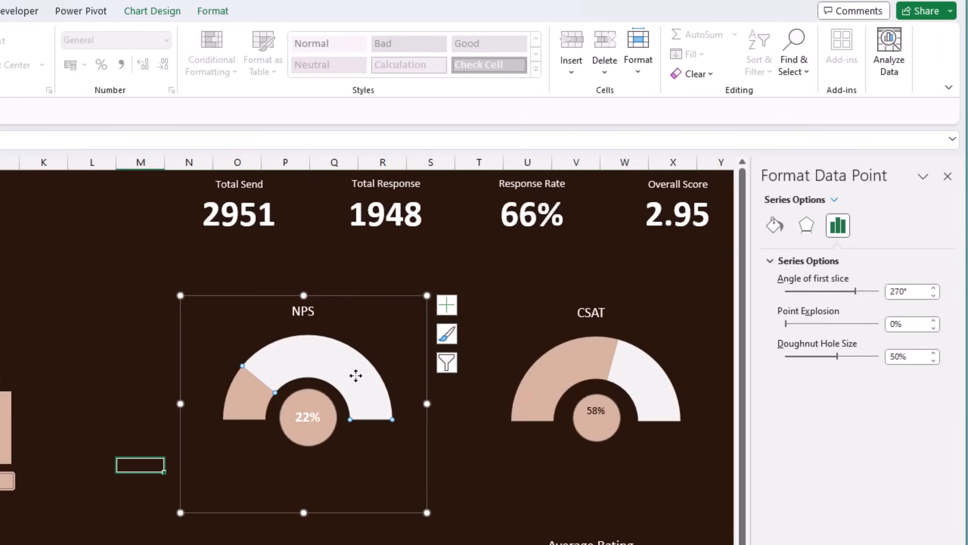
pyautogui.click(355, 375)
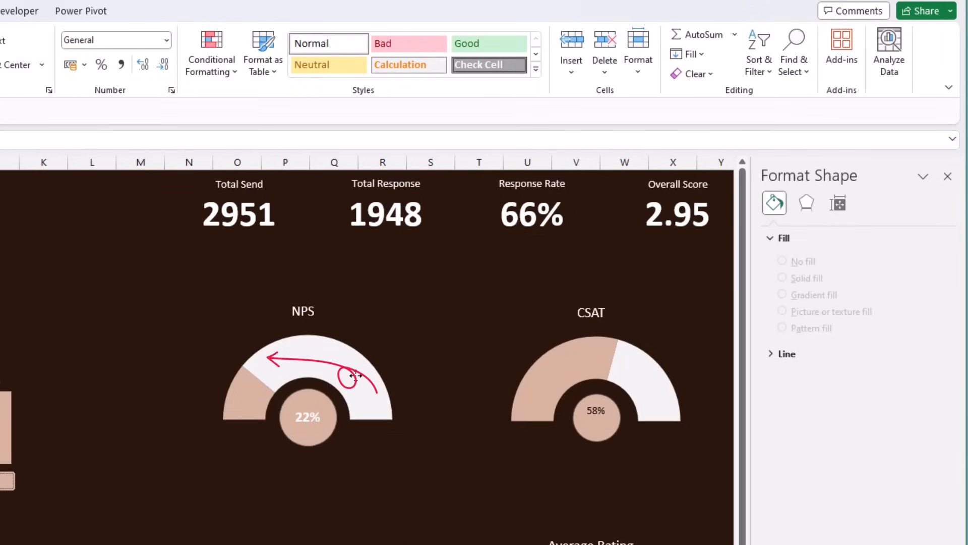
pyautogui.click(355, 376)
pyautogui.click(352, 377)
pyautogui.click(352, 377)
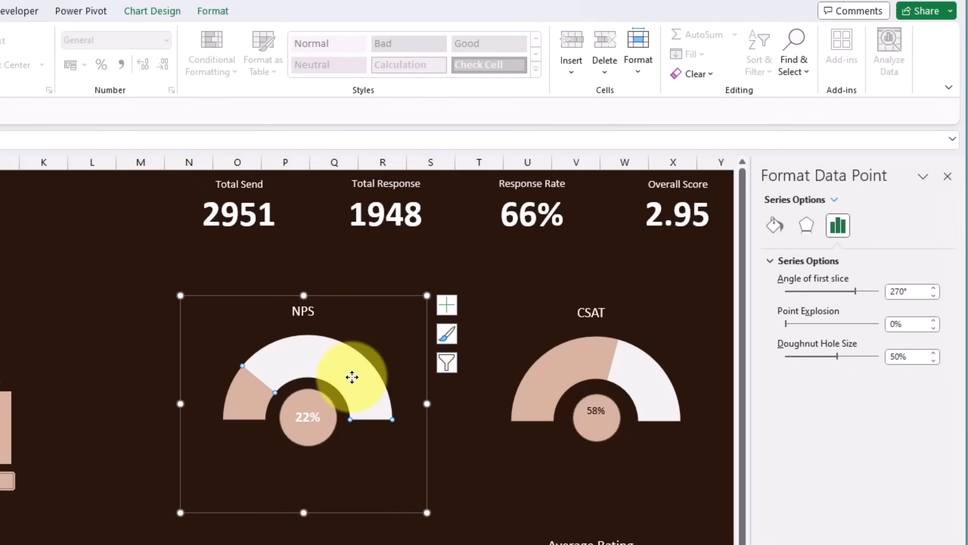
pyautogui.click(774, 226)
pyautogui.click(903, 438)
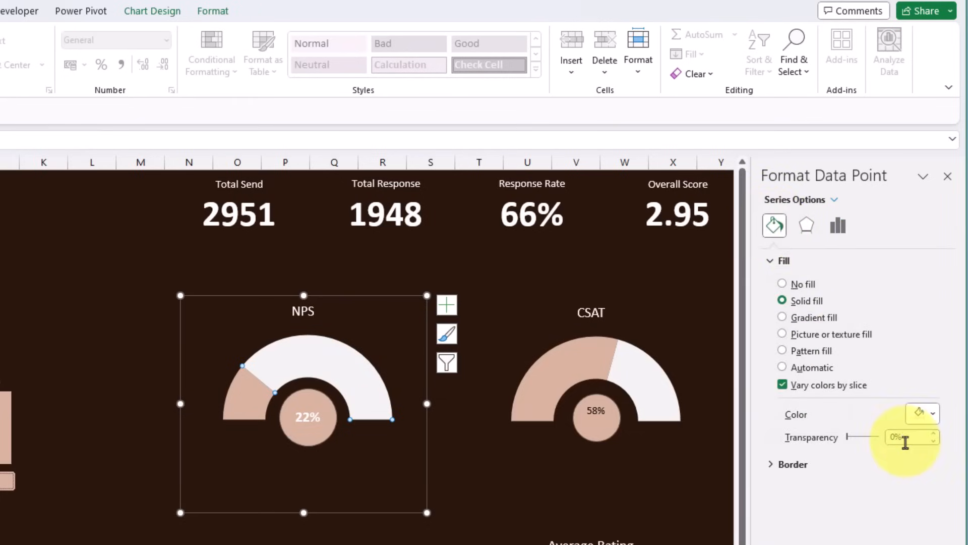
pyautogui.write('75')
pyautogui.press('Return')
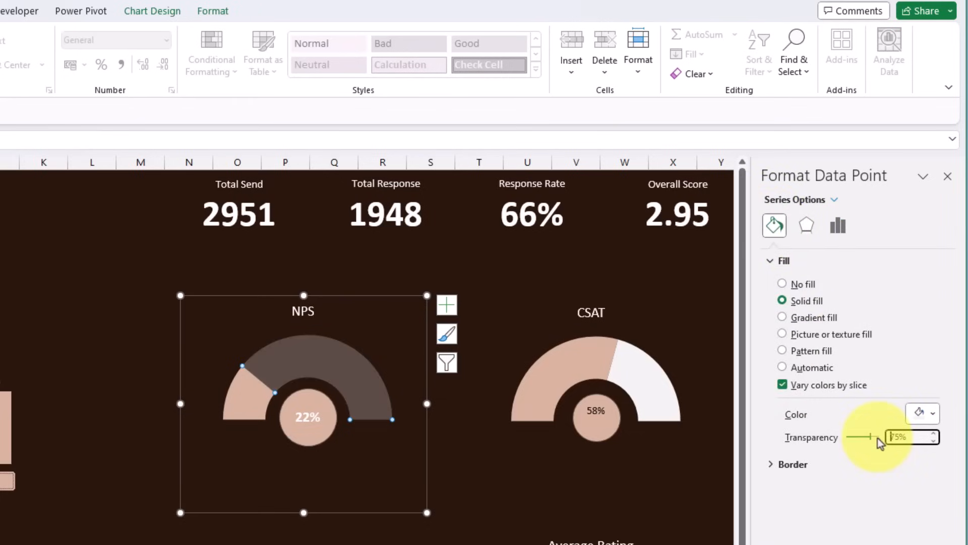
pyautogui.click(932, 421)
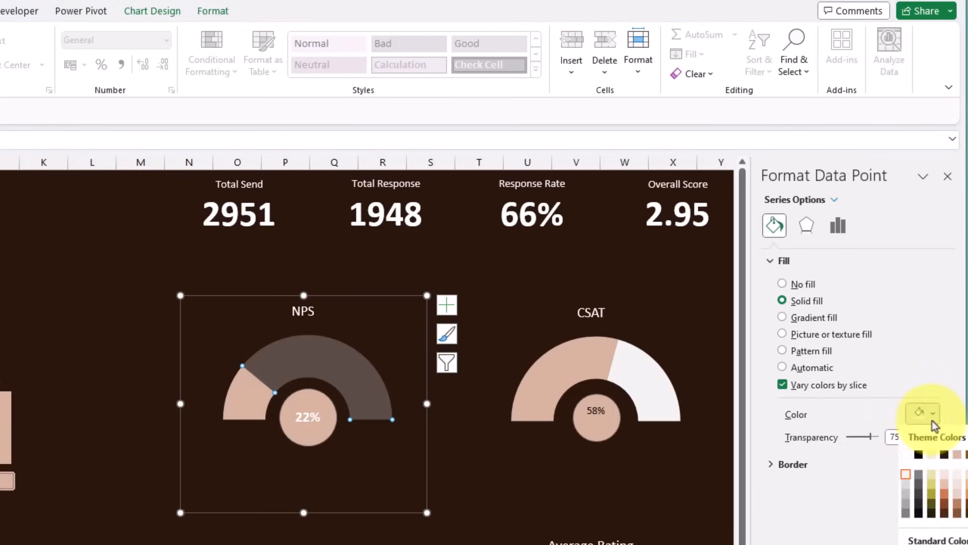
pyautogui.click(945, 455)
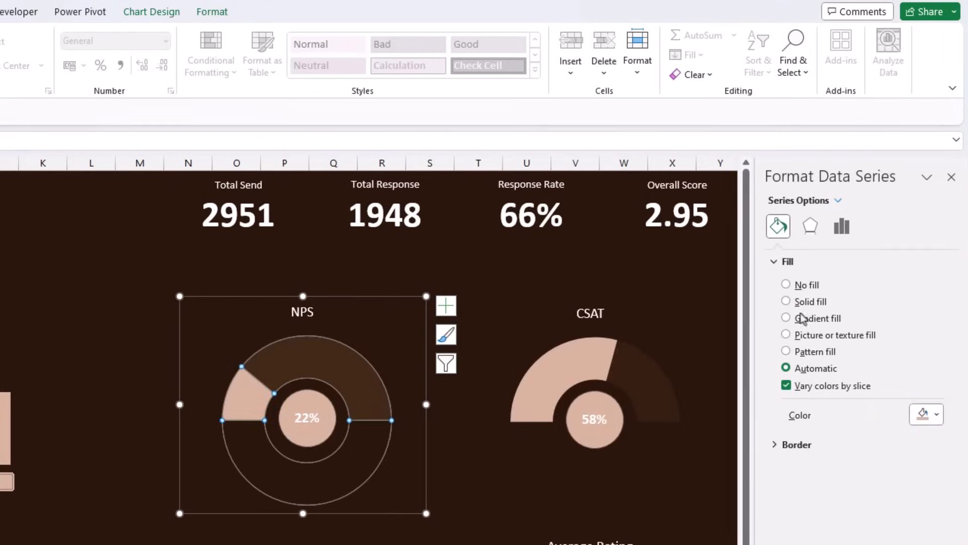
# Step: Set the transparency of the dark remainder slice to 50% in both the NPS and CSAT gauges
pyautogui.click(896, 438)
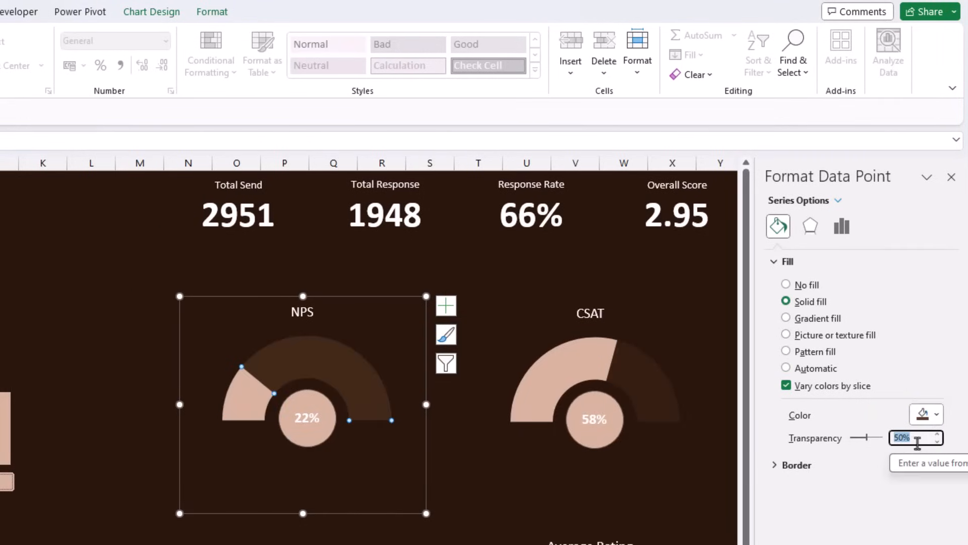
pyautogui.click(657, 402)
pyautogui.click(671, 402)
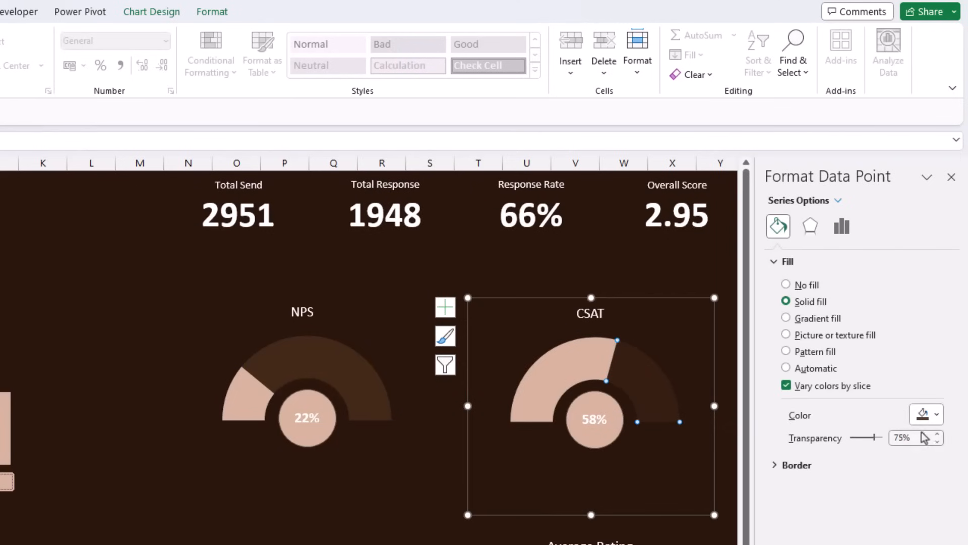
pyautogui.moveTo(925, 438); pyautogui.dragTo(885, 442)
pyautogui.write('50')
pyautogui.click(76, 465)
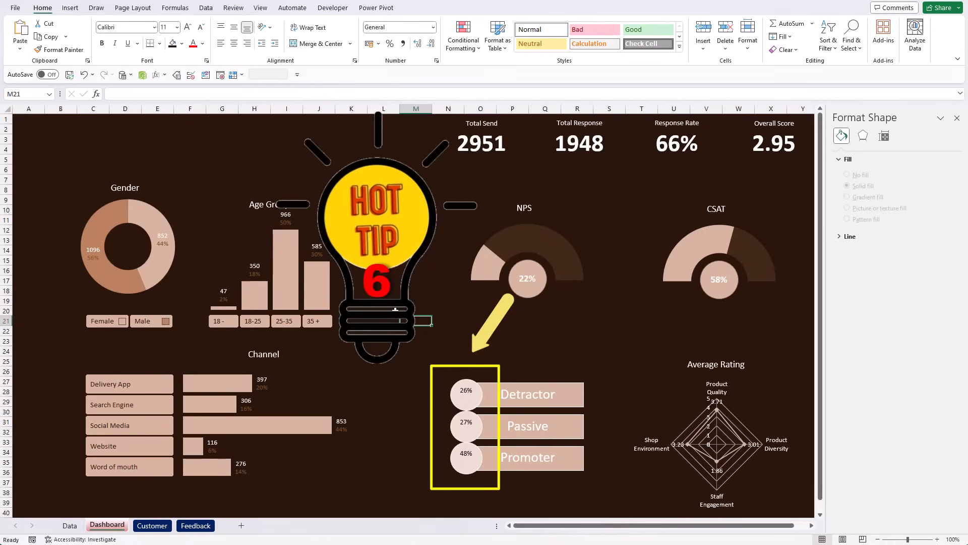
# Step: Copy the NPS circle's formatting onto the Detractor, Passive and Promoter percentage circles and enlarge them so the percentages fit
pyautogui.click(534, 286)
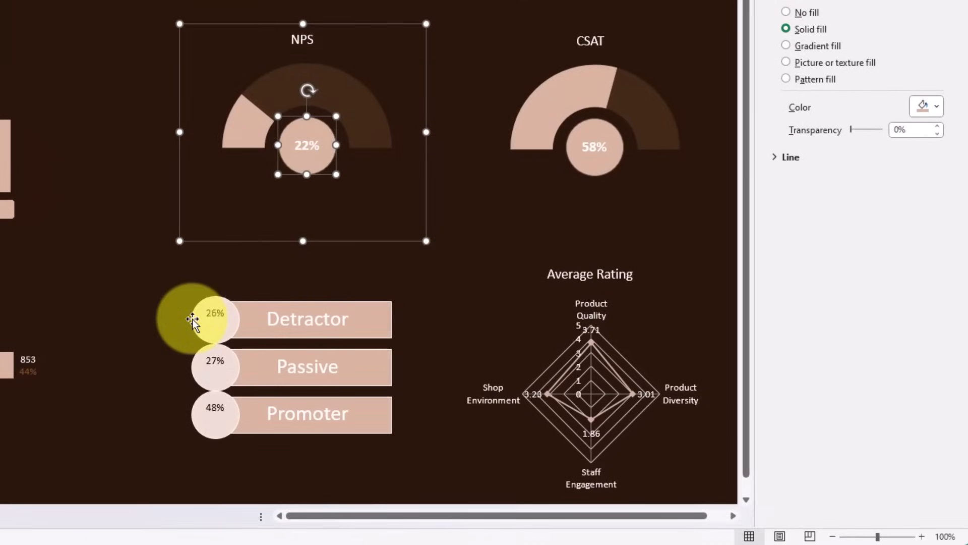
pyautogui.hotkey('ctrl', 'shift', 'c')
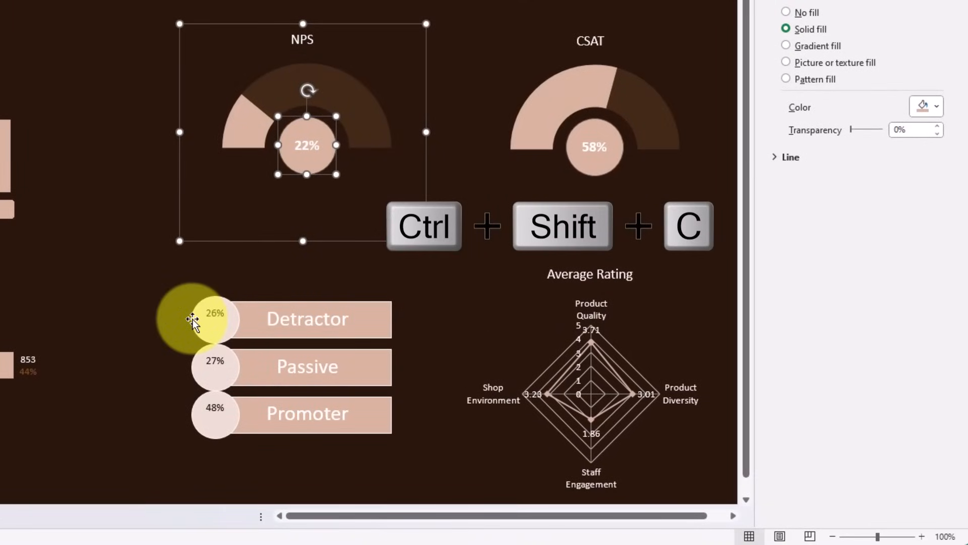
pyautogui.click(226, 330)
pyautogui.keyDown('ctrl'); pyautogui.click(219, 368); pyautogui.keyUp('ctrl')
pyautogui.keyDown('ctrl'); pyautogui.click(227, 418); pyautogui.keyUp('ctrl')
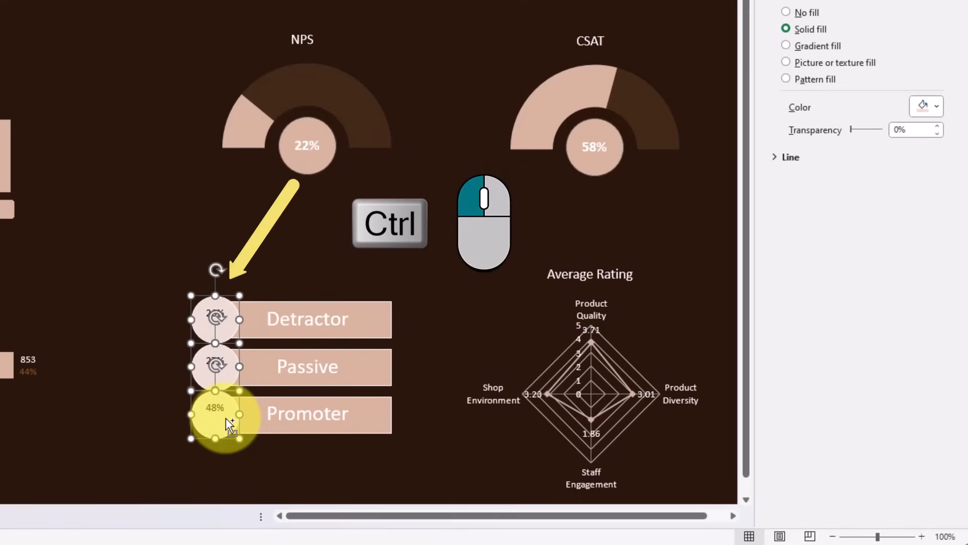
pyautogui.hotkey('ctrl', 'shift', 'v')
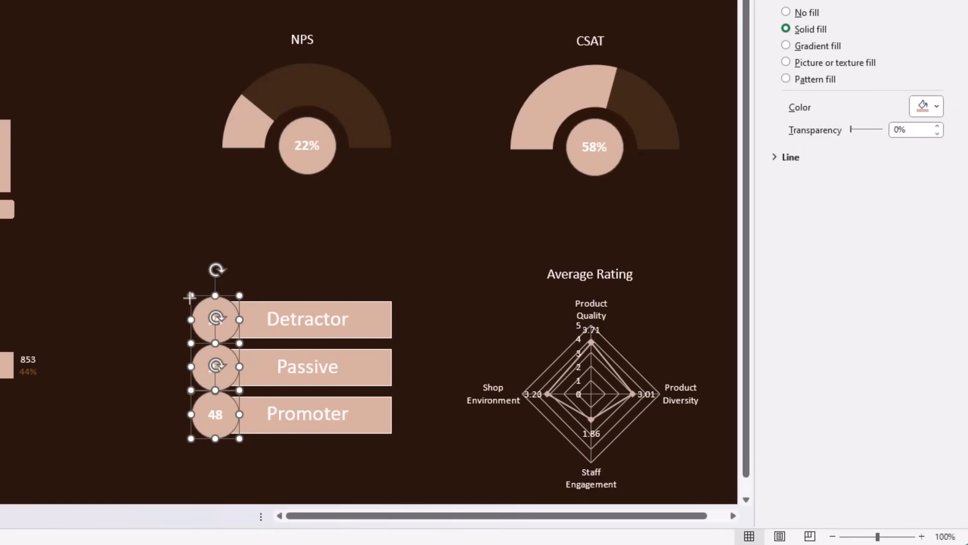
pyautogui.moveTo(444, 378); pyautogui.dragTo(444, 380)
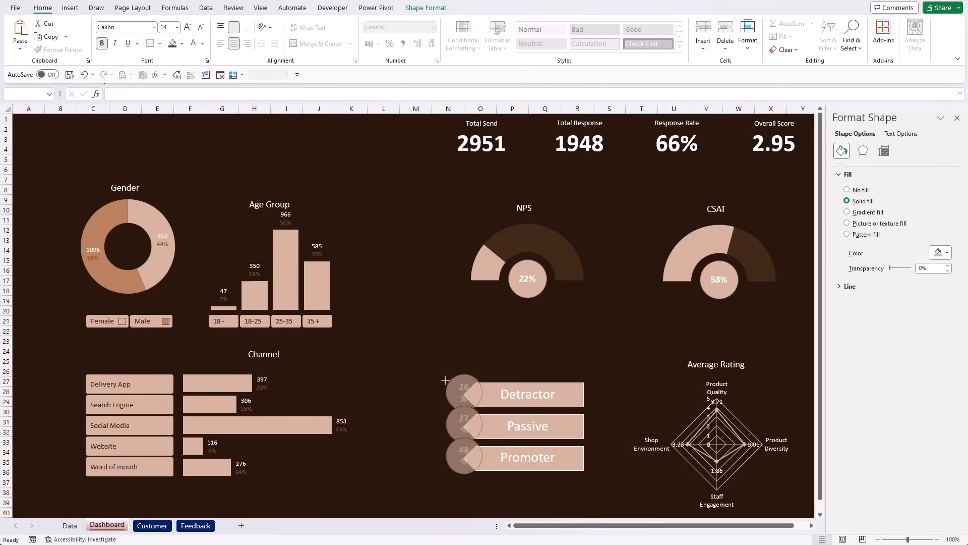
pyautogui.click(508, 370)
# Step: Fill the Detractor, Passive and Promoter bars with brown, and make their text smaller and right-aligned
pyautogui.click(495, 403)
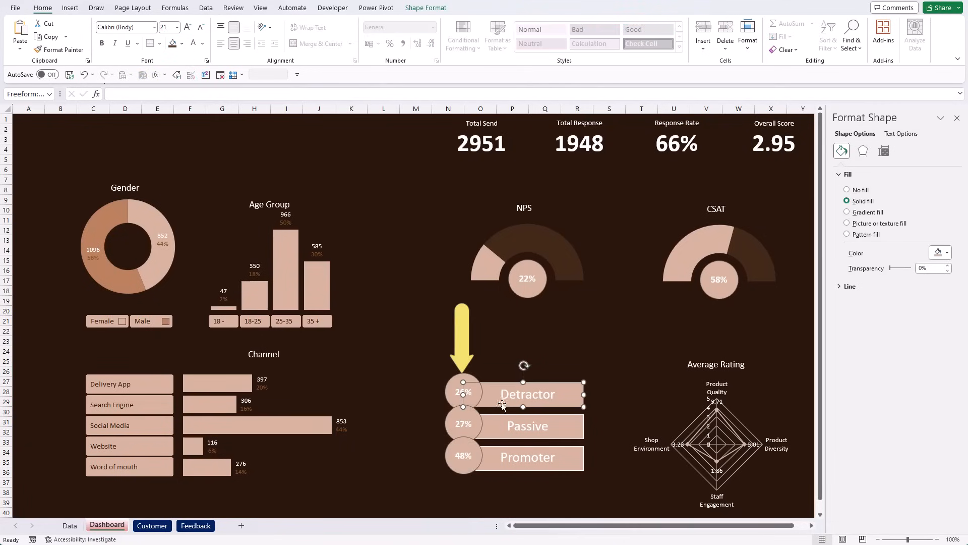
pyautogui.keyDown('ctrl'); pyautogui.click(497, 427); pyautogui.keyUp('ctrl')
pyautogui.keyDown('ctrl'); pyautogui.click(500, 457); pyautogui.keyUp('ctrl')
pyautogui.rightClick(575, 403)
pyautogui.click(609, 425)
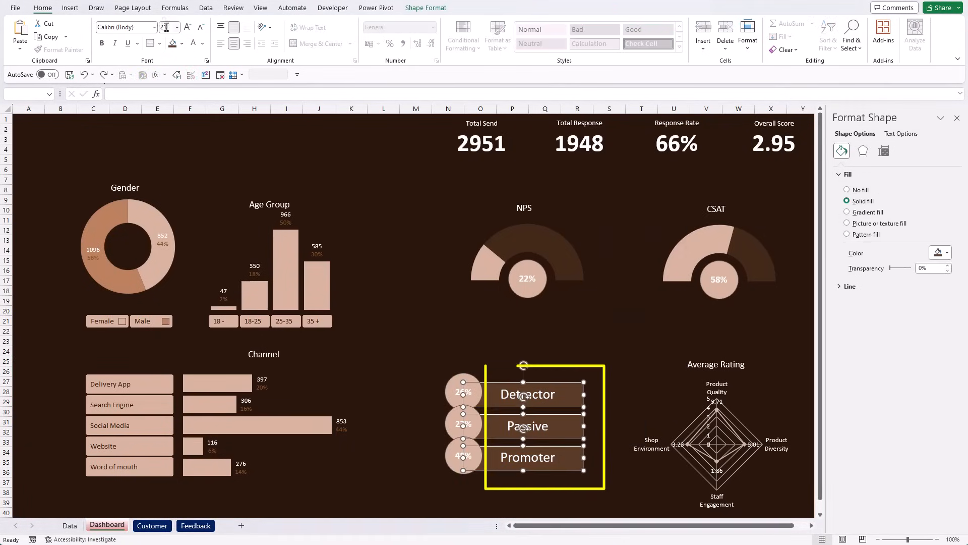
pyautogui.click(469, 463)
pyautogui.keyDown('ctrl'); pyautogui.click(528, 288); pyautogui.keyUp('ctrl')
pyautogui.keyDown('ctrl'); pyautogui.click(719, 288); pyautogui.keyUp('ctrl')
pyautogui.click(426, 8)
# Step: Nudge the lower circle-and-bar pairs downward to widen the gaps between the Detractor, Passive and Promoter rows
pyautogui.click(469, 463)
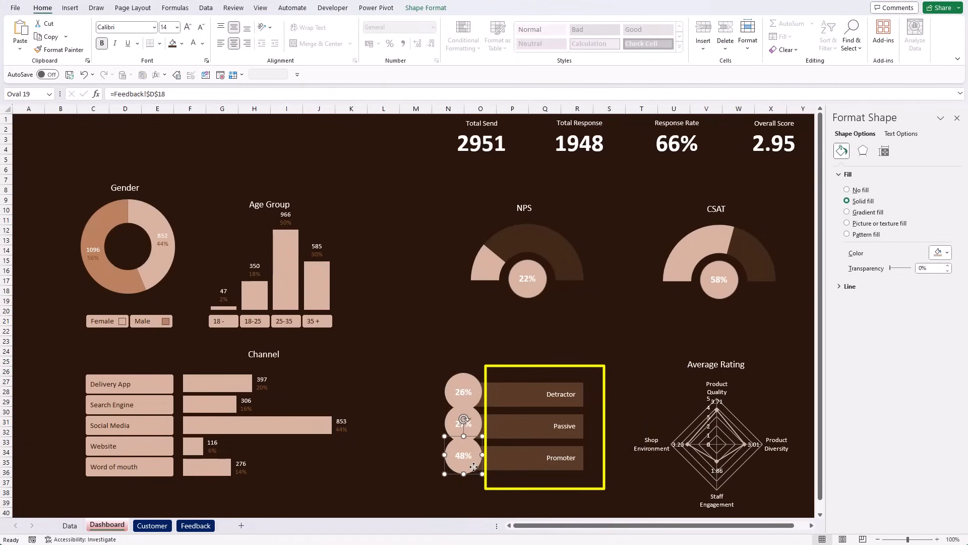
pyautogui.keyDown('ctrl'); pyautogui.click(496, 467); pyautogui.keyUp('ctrl')
pyautogui.press('Down')
pyautogui.press('Down')
pyautogui.press('Down')
pyautogui.press('Down')
pyautogui.press('Down')
pyautogui.press('Down')
pyautogui.press('Down')
pyautogui.press('Down')
pyautogui.press('Down')
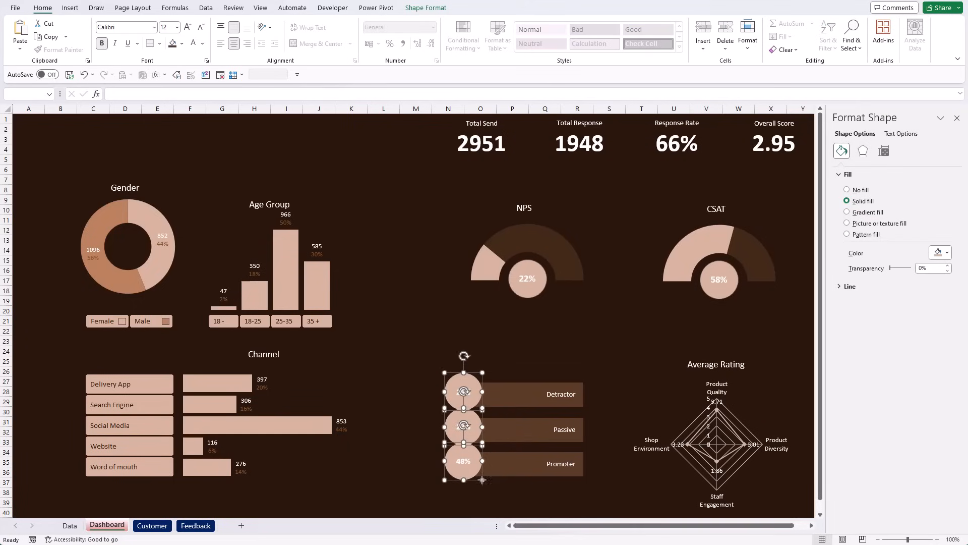
# Step: Shrink the three percentage circles slightly and distribute them evenly in the vertical direction
pyautogui.moveTo(483, 479); pyautogui.dragTo(480, 478)
pyautogui.click(466, 467)
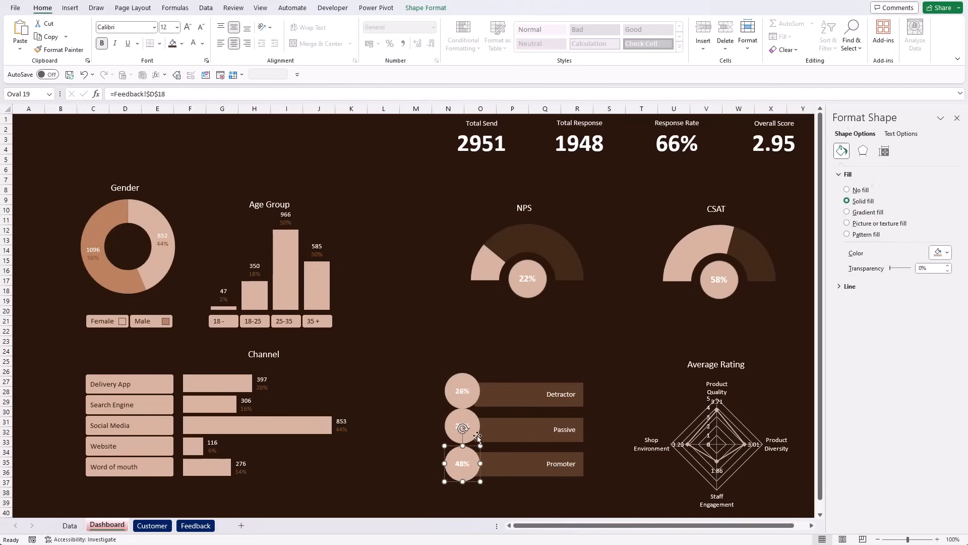
pyautogui.keyDown('ctrl'); pyautogui.click(463, 434); pyautogui.keyUp('ctrl')
pyautogui.keyDown('ctrl'); pyautogui.click(462, 398); pyautogui.keyUp('ctrl')
pyautogui.click(426, 7)
pyautogui.click(710, 35)
pyautogui.click(738, 164)
# Step: Shift the three percentage circles to the right so they sit over the start of their bars
pyautogui.press('Right')
pyautogui.press('Right')
pyautogui.press('Right')
pyautogui.press('Right')
pyautogui.press('Right')
pyautogui.press('Right')
pyautogui.press('Right')
pyautogui.press('Right')
pyautogui.press('Right')
pyautogui.press('Right')
pyautogui.press('Right')
pyautogui.press('Right')
pyautogui.press('Right')
pyautogui.press('Right')
pyautogui.press('Right')
pyautogui.press('Right')
pyautogui.press('Right')
pyautogui.press('Right')
pyautogui.press('Right')
pyautogui.press('Right')
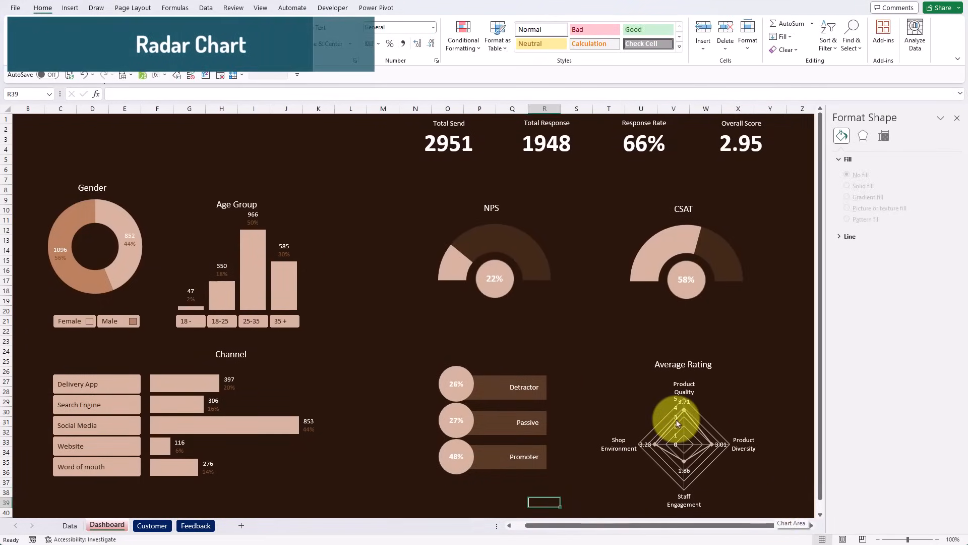
# Step: Make the Average Rating radar chart's axis numbers smaller and set its data labels to bold 12 pt
pyautogui.click(677, 422)
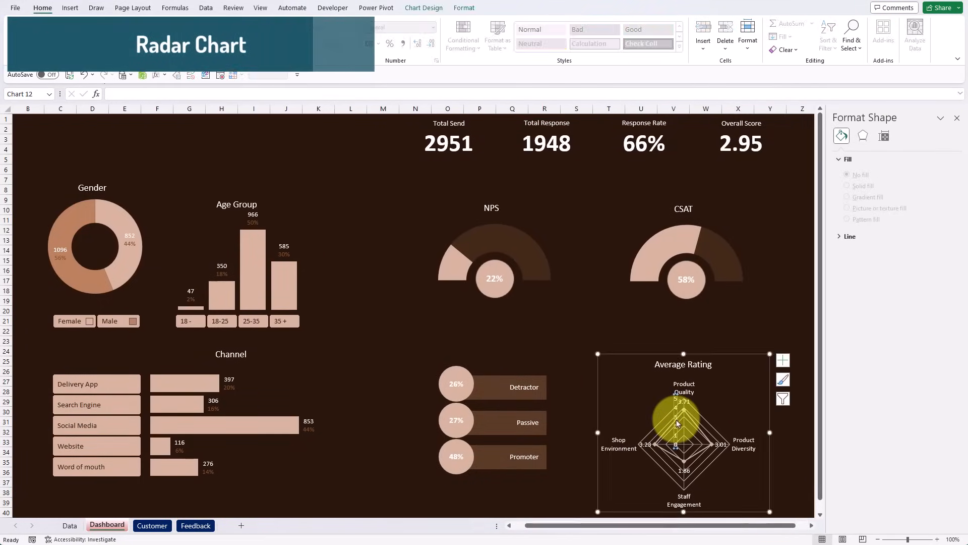
pyautogui.click(678, 422)
pyautogui.click(683, 401)
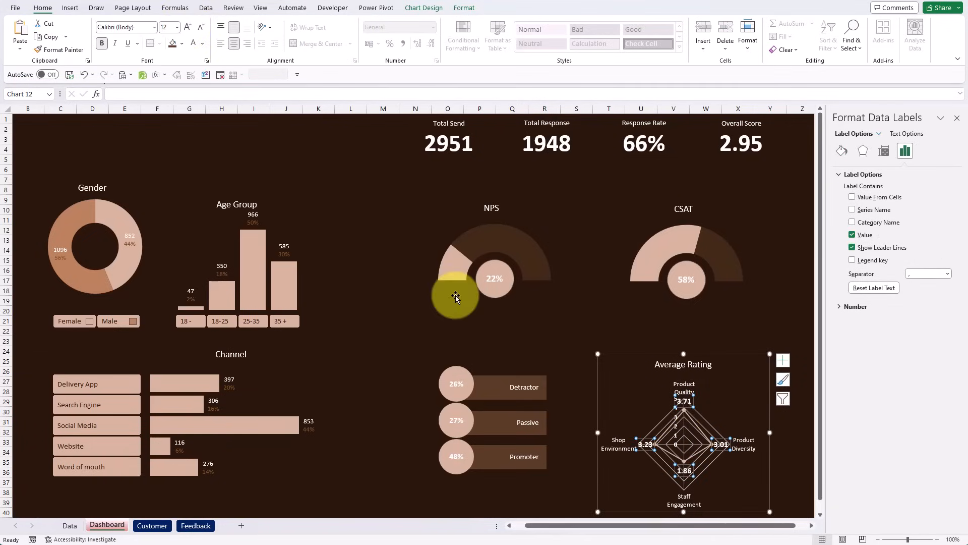
# Step: Increase the outline weight of the data series in the Average Rating radar chart
pyautogui.click(700, 455)
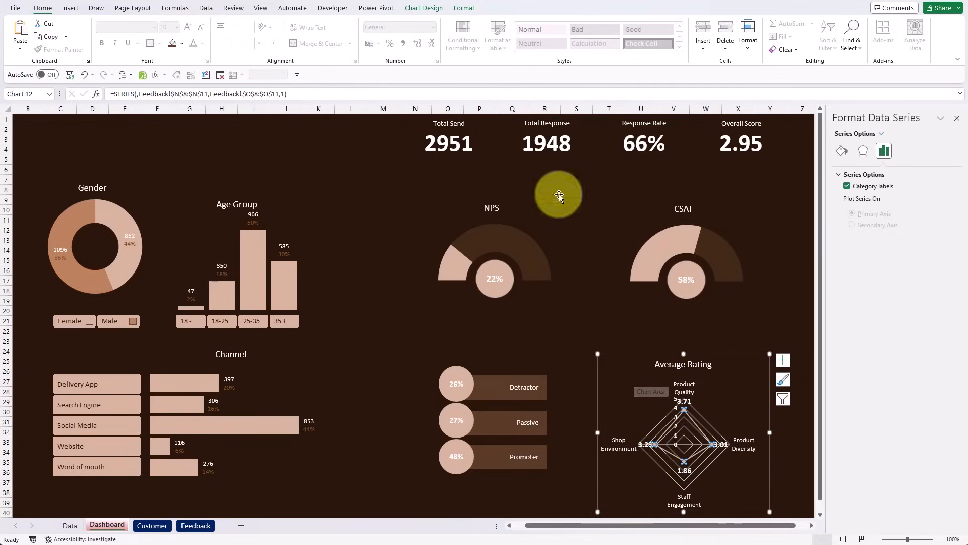
pyautogui.click(465, 8)
pyautogui.click(429, 37)
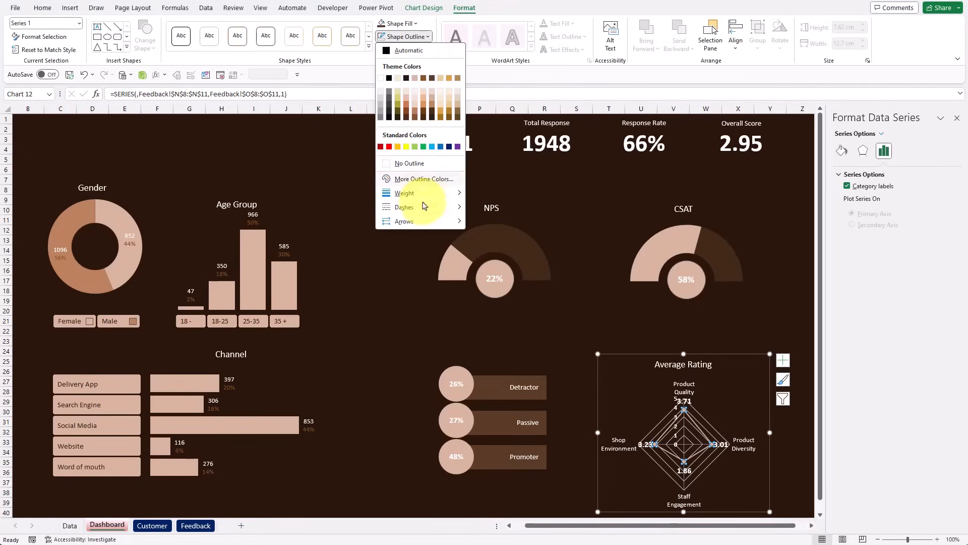
pyautogui.moveTo(406, 193)
pyautogui.click(524, 273)
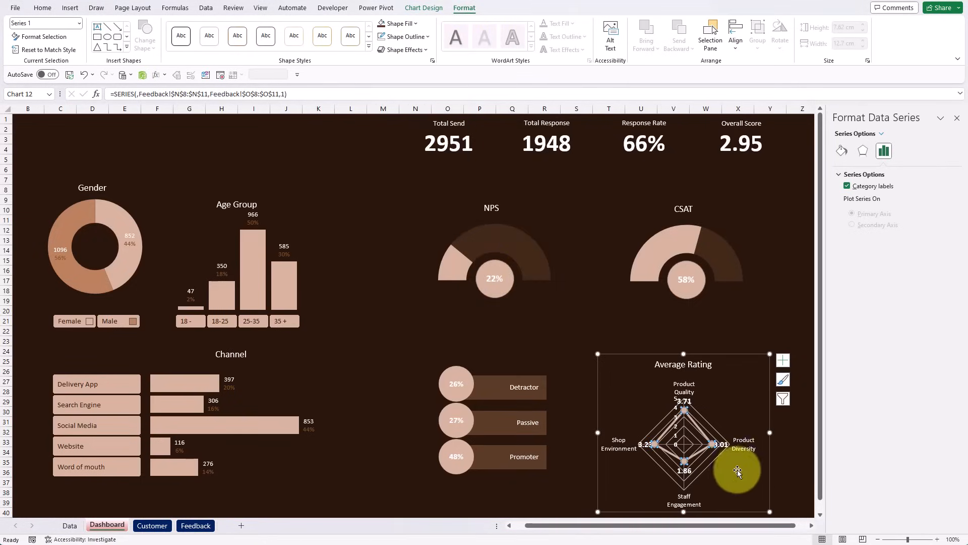
# Step: Recolour the major gridlines of the Average Rating radar chart with a dark brown outline
pyautogui.click(709, 463)
pyautogui.click(428, 36)
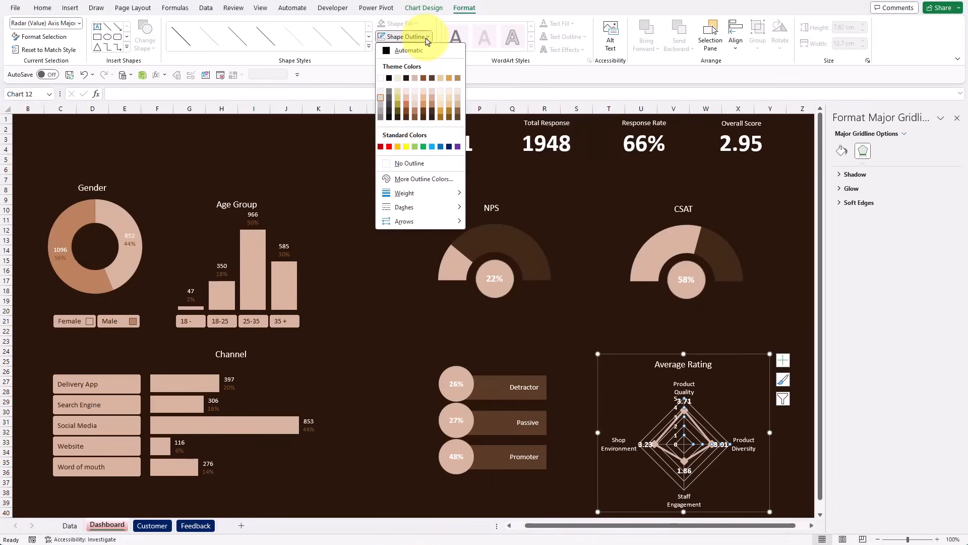
pyautogui.click(433, 80)
pyautogui.click(781, 321)
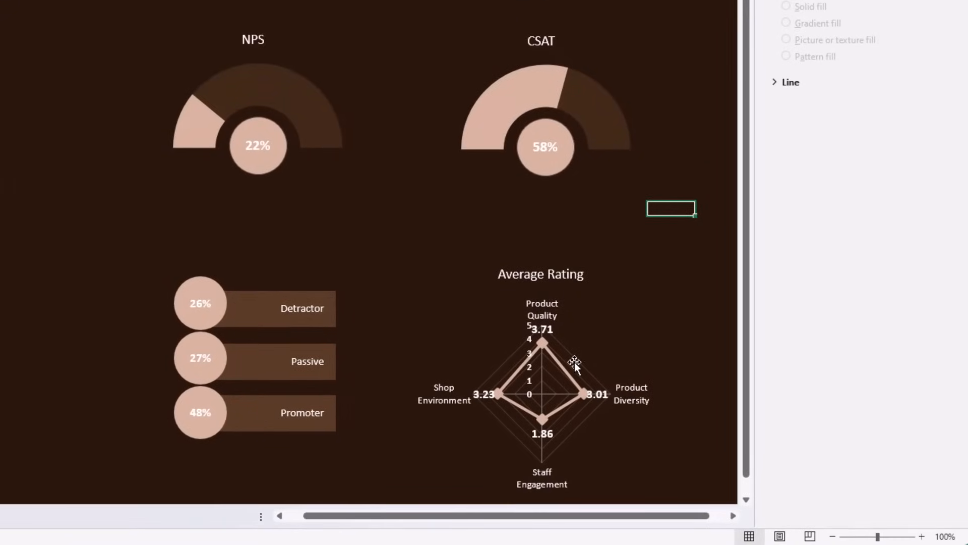
# Step: Reduce the four average scores in O8:O11 of the Feedback sheet to one decimal place and return to the Dashboard sheet
pyautogui.click(547, 331)
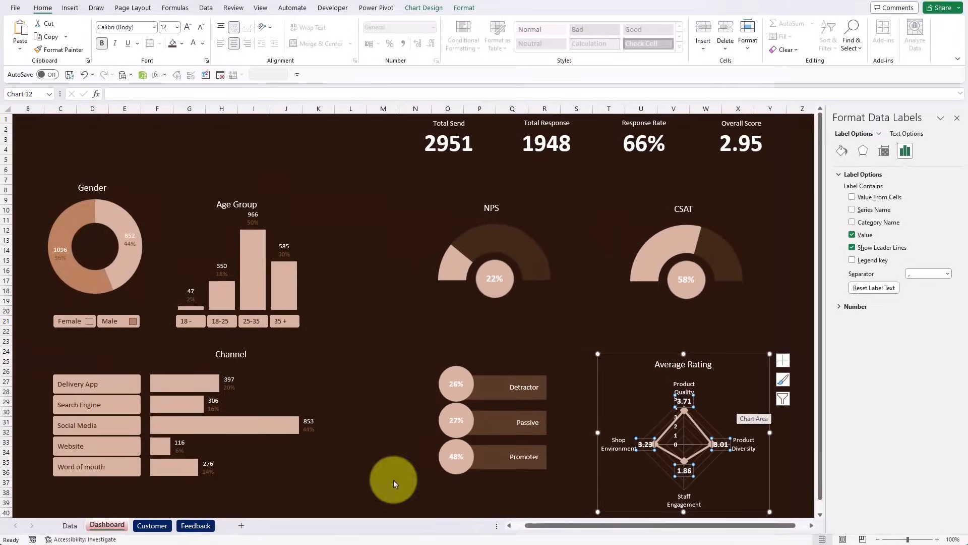
pyautogui.click(196, 530)
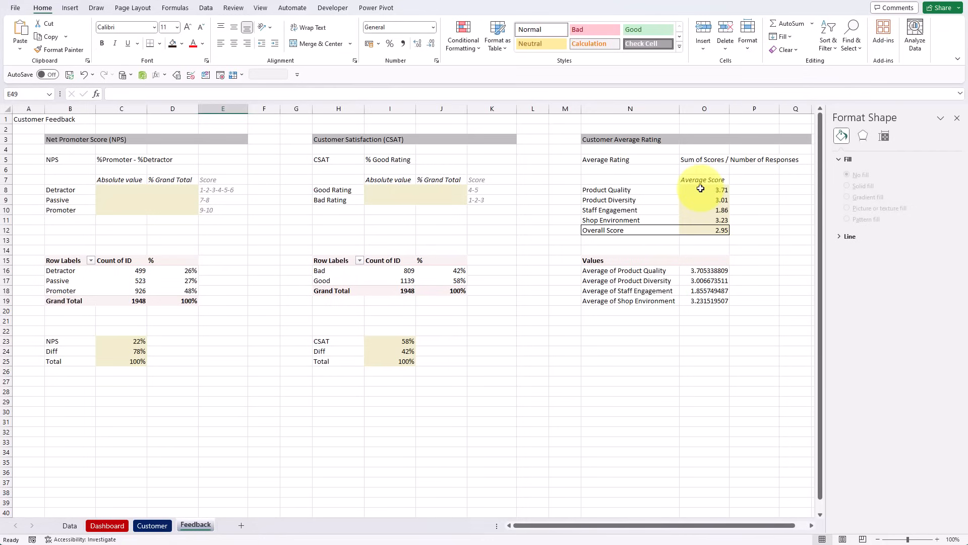
pyautogui.moveTo(704, 190); pyautogui.dragTo(699, 221)
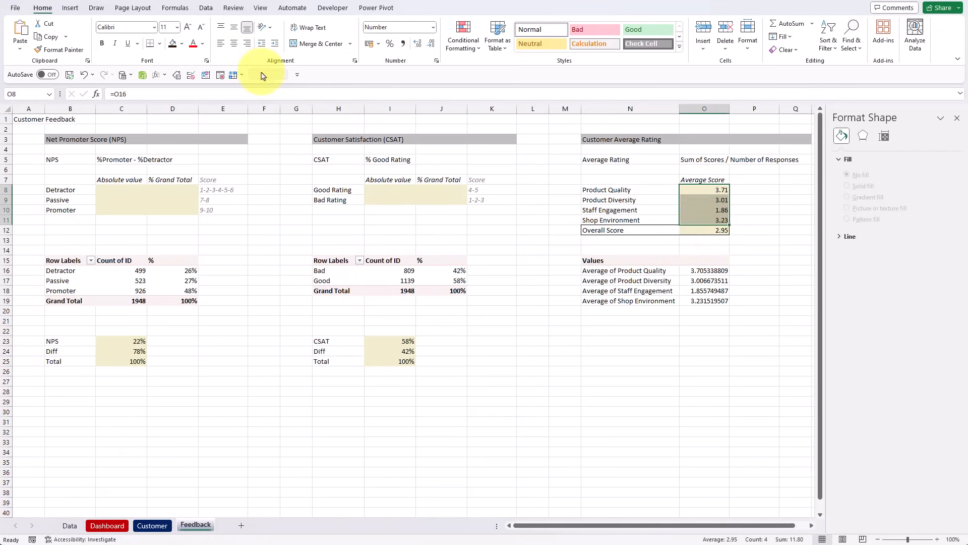
pyautogui.click(431, 47)
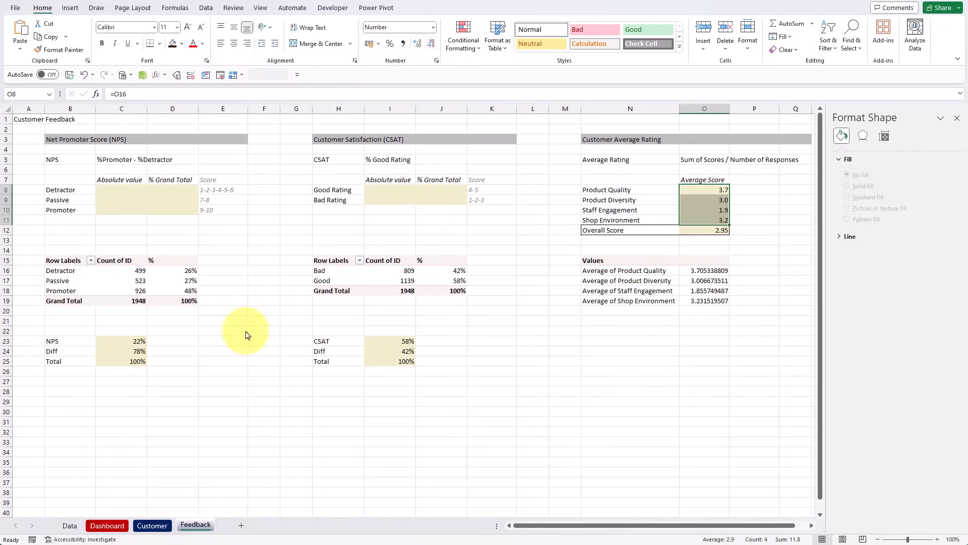
pyautogui.click(107, 525)
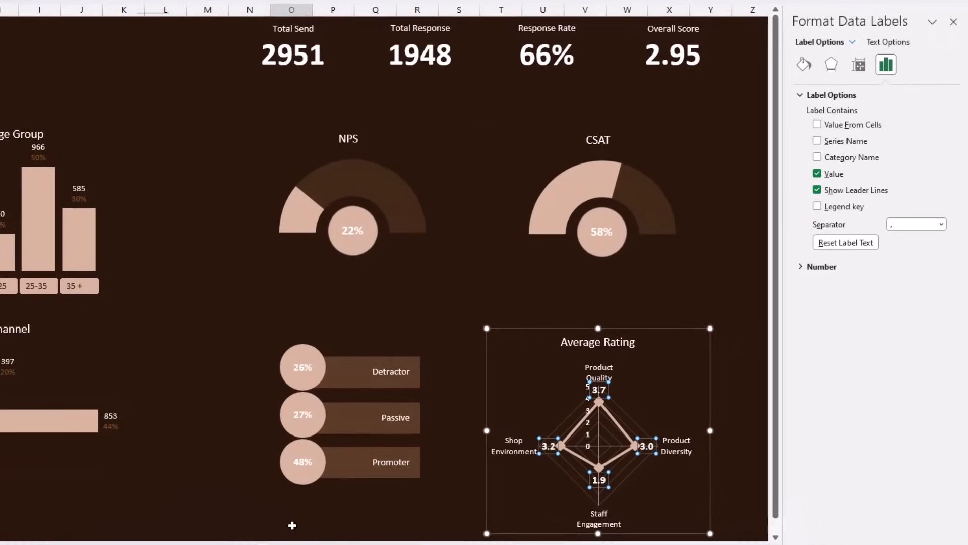
pyautogui.click(371, 511)
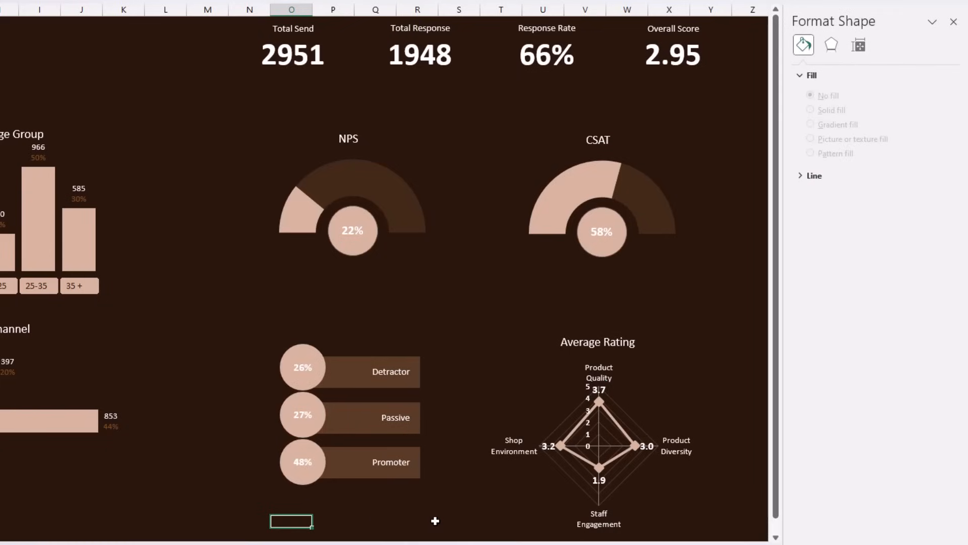
# Step: Set the line transparency of the Average Rating radar chart's value axis to 100%
pyautogui.click(540, 507)
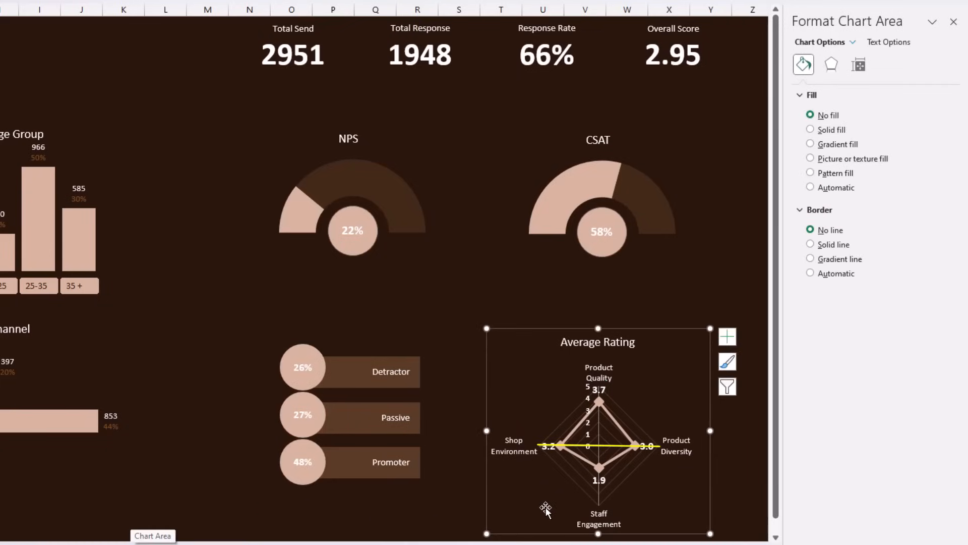
pyautogui.click(599, 494)
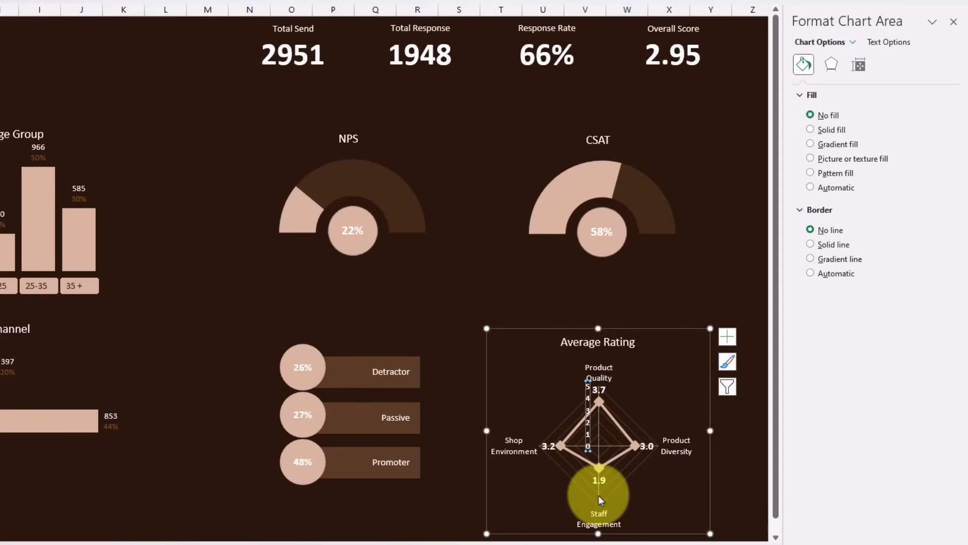
pyautogui.click(592, 432)
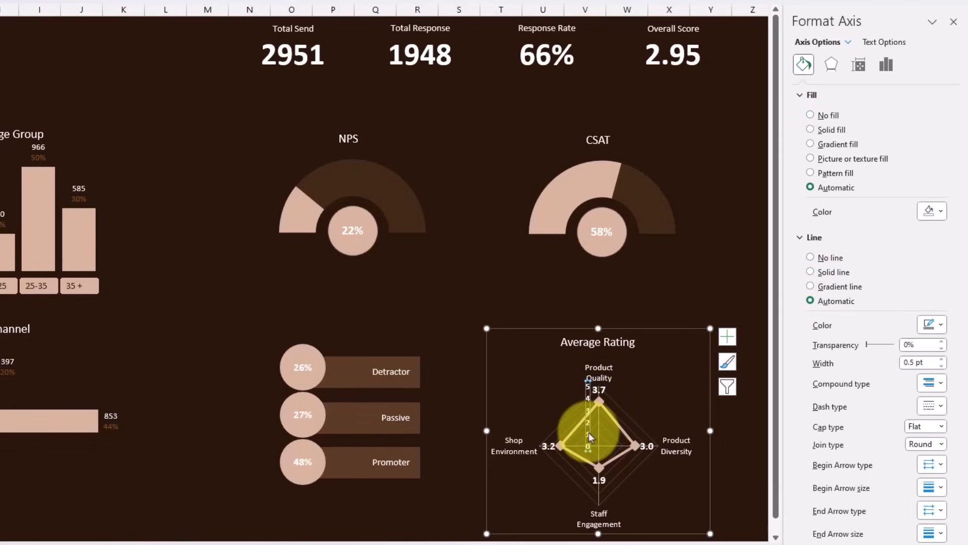
pyautogui.moveTo(867, 344); pyautogui.dragTo(909, 351)
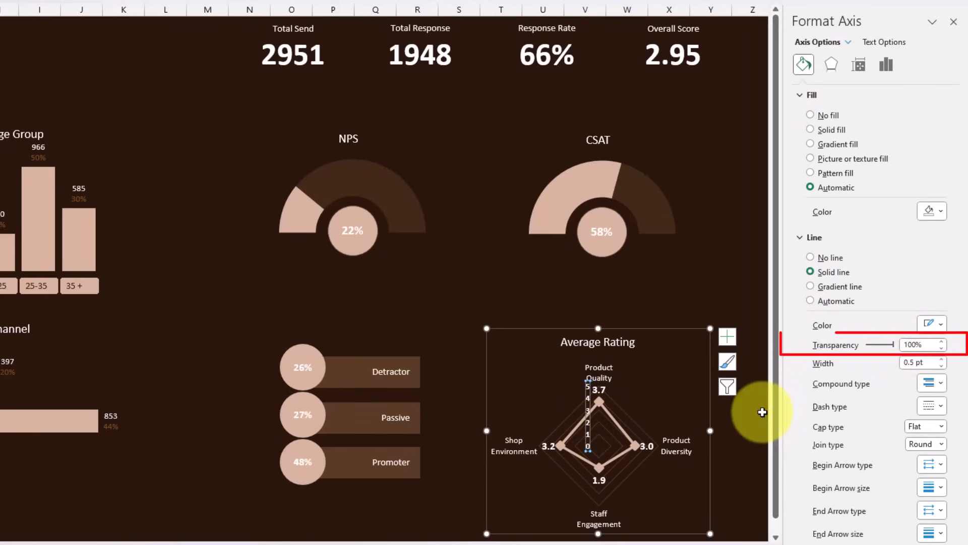
pyautogui.click(674, 506)
pyautogui.click(443, 519)
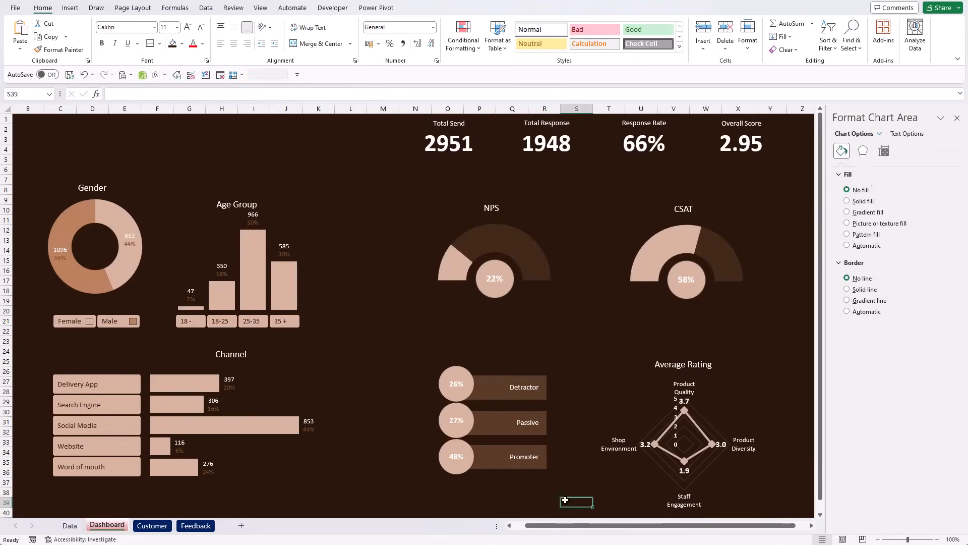
# Step: Move the Average Rating chart up towards the CSAT gauge and enlarge its plot area
pyautogui.click(705, 391)
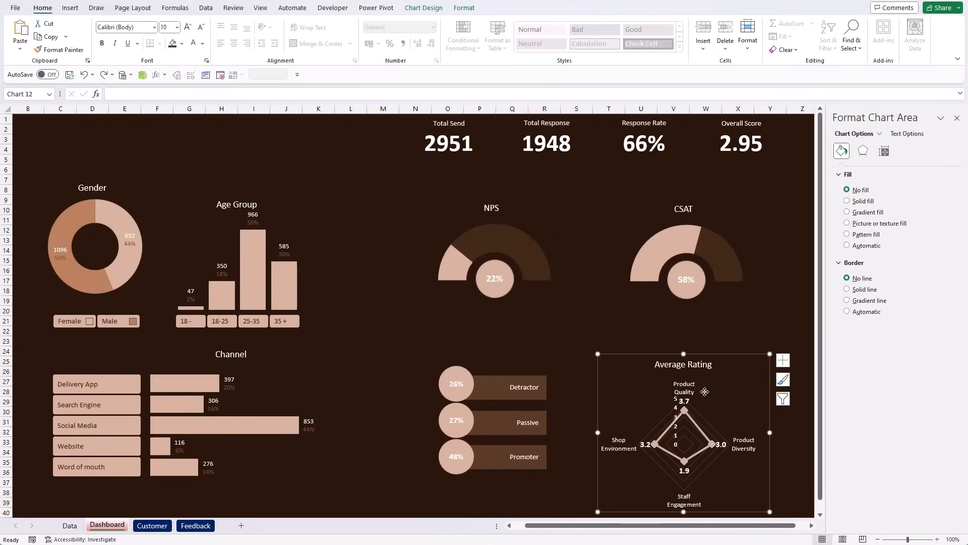
pyautogui.moveTo(771, 353); pyautogui.dragTo(778, 337)
pyautogui.moveTo(738, 346); pyautogui.dragTo(732, 326)
pyautogui.click(711, 393)
pyautogui.moveTo(724, 383); pyautogui.dragTo(733, 377)
pyautogui.moveTo(726, 457)
pyautogui.mouseDown()
pyautogui.moveTo(735, 462)
pyautogui.moveTo(735, 452)
pyautogui.mouseUp()
pyautogui.moveTo(738, 368); pyautogui.dragTo(749, 362)
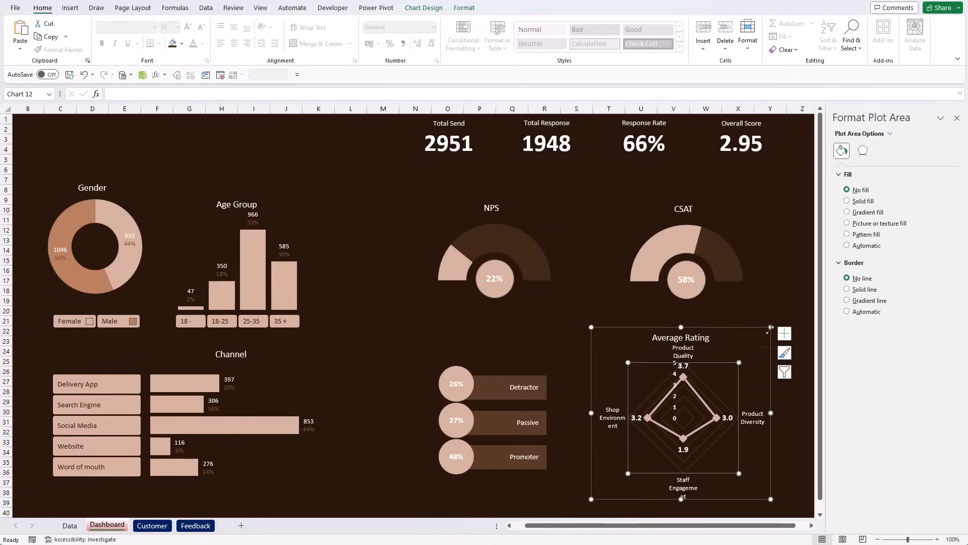
# Step: Enlarge the Average Rating chart's frame slightly and reposition it centred beneath the CSAT gauge
pyautogui.moveTo(771, 327)
pyautogui.mouseDown()
pyautogui.moveTo(791, 322)
pyautogui.moveTo(775, 321)
pyautogui.mouseUp()
pyautogui.moveTo(760, 321); pyautogui.dragTo(763, 324)
pyautogui.moveTo(705, 465); pyautogui.dragTo(708, 469)
pyautogui.click(709, 469)
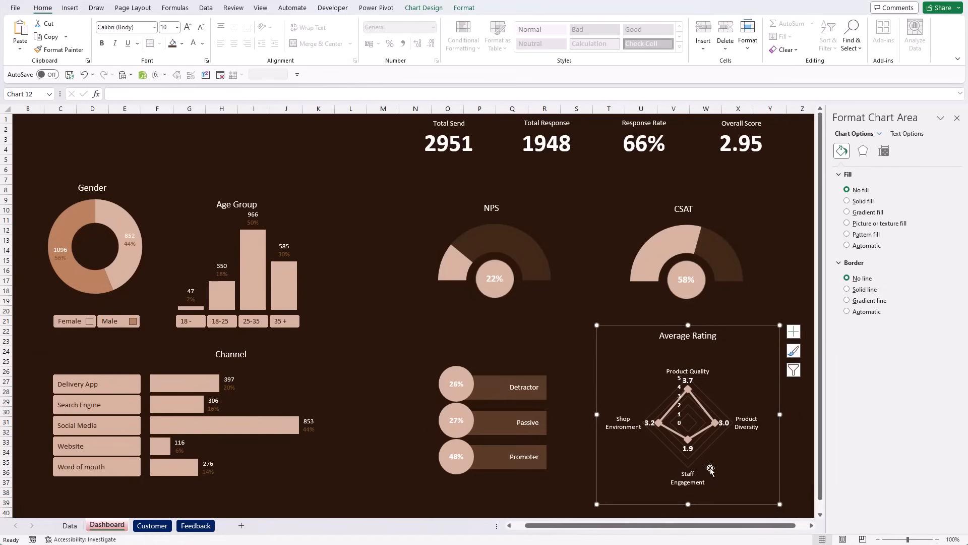
pyautogui.click(709, 468)
pyautogui.click(555, 361)
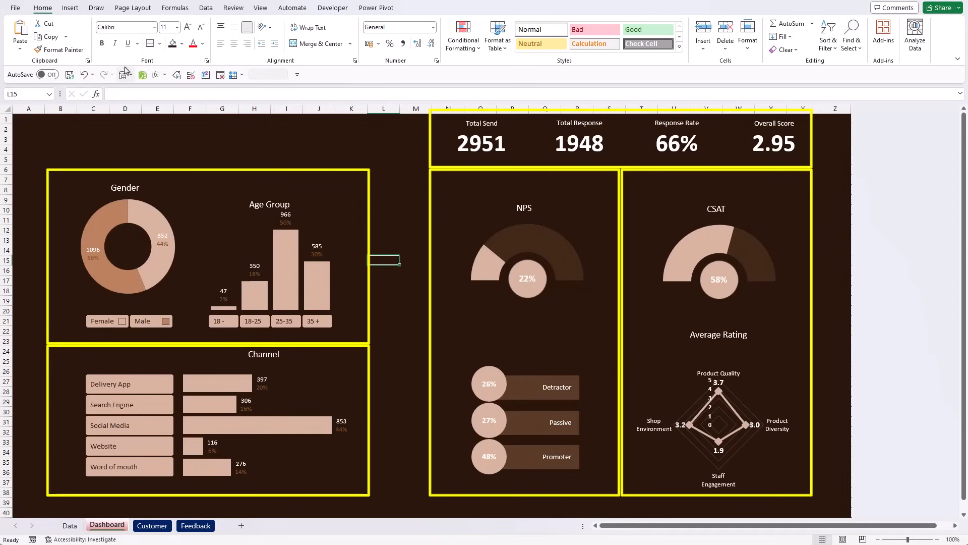
# Step: Draw a rounded rectangle about 16.7 cm wide and 8.7 cm high over the Gender and Age Group charts
pyautogui.click(77, 9)
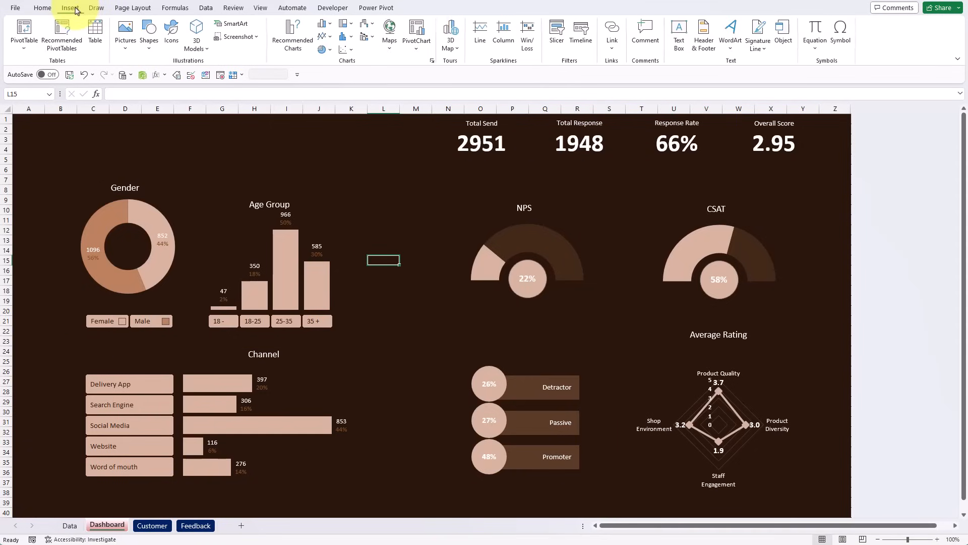
pyautogui.click(149, 41)
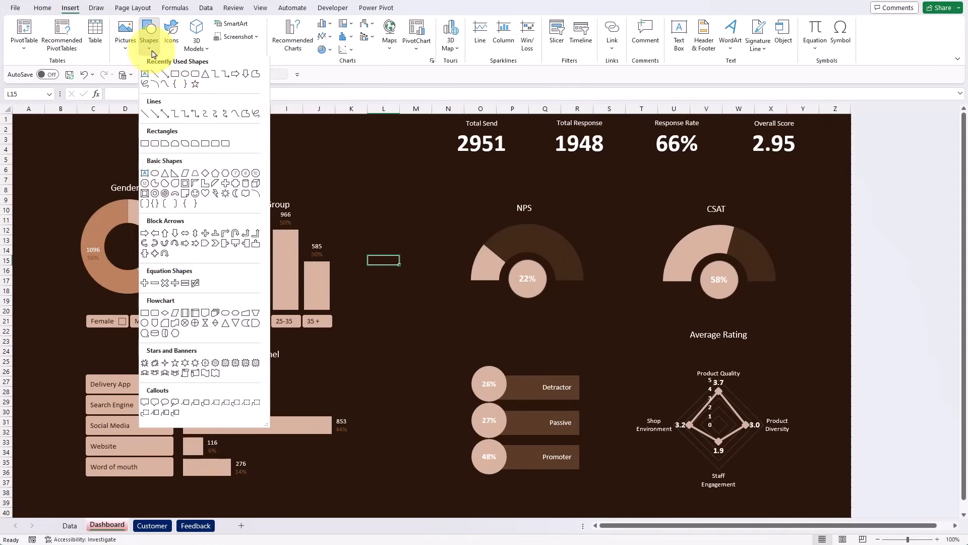
pyautogui.click(196, 78)
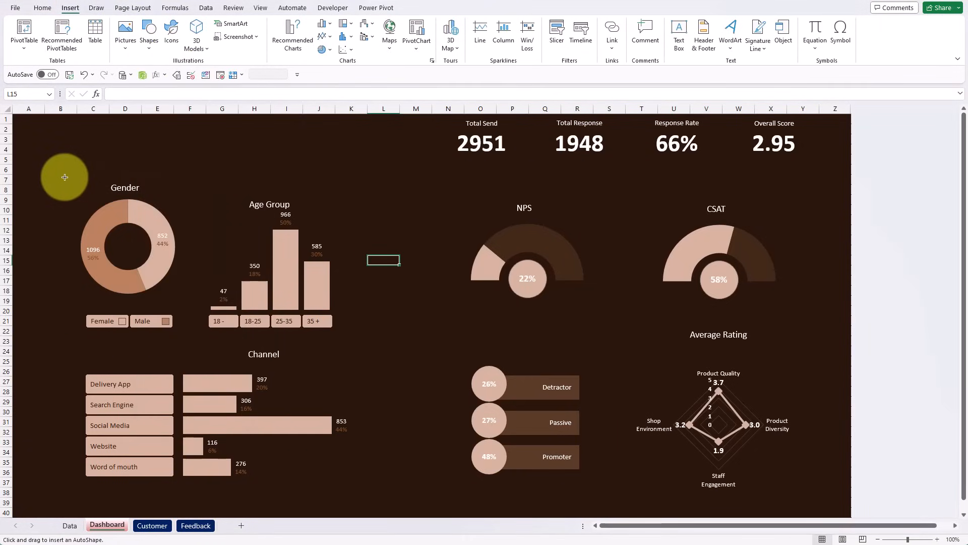
pyautogui.moveTo(60, 175); pyautogui.dragTo(372, 341)
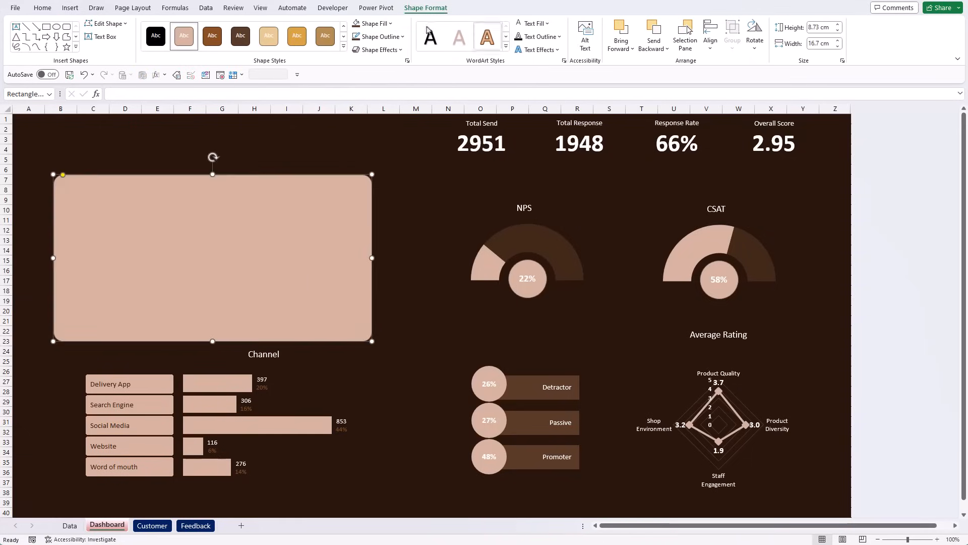
# Step: Remove the rounded rectangle's fill and give it a light tan outline so it frames the Gender and Age Group charts
pyautogui.click(375, 23)
pyautogui.click(382, 148)
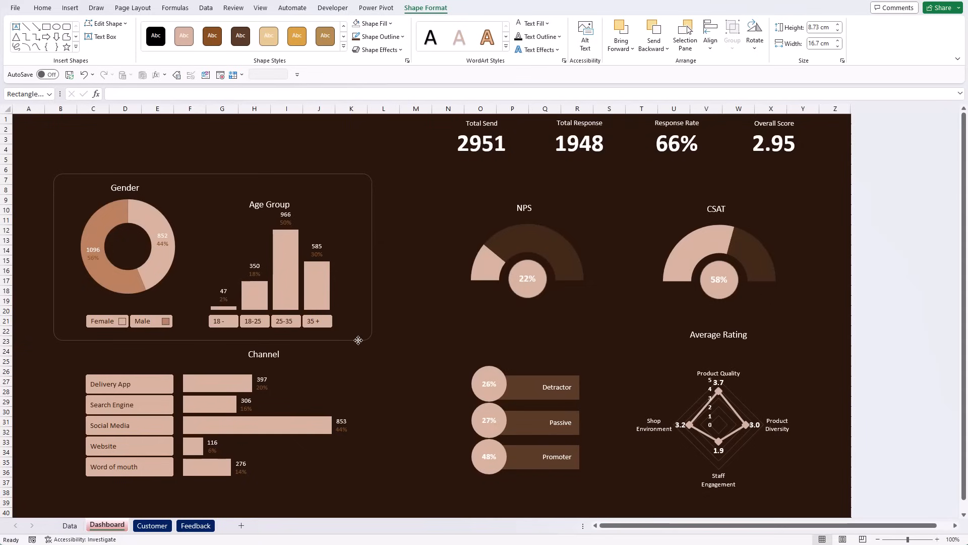
pyautogui.click(379, 37)
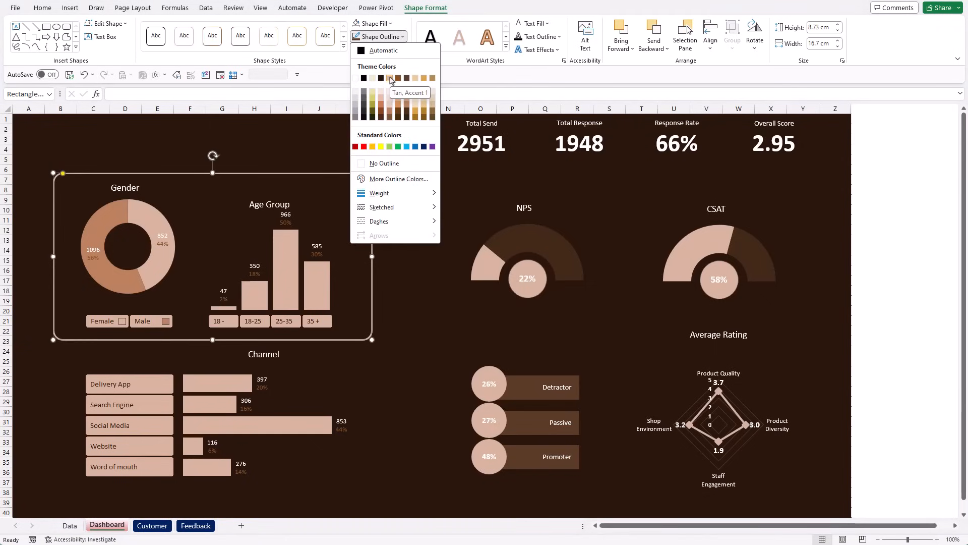
pyautogui.click(394, 117)
pyautogui.click(415, 271)
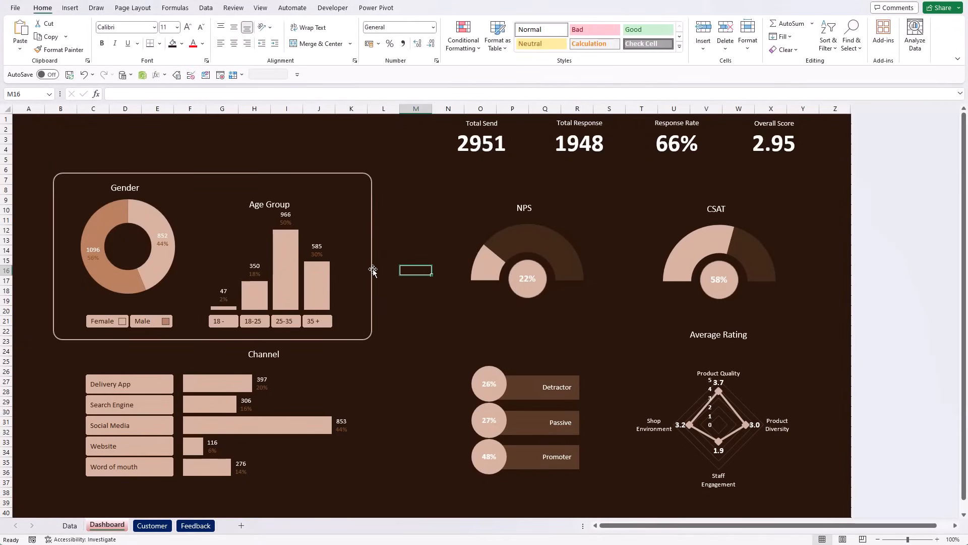
# Step: Place copies of the rounded frame around the Channel, KPI, NPS and CSAT sections, and send all the frames to the back
pyautogui.click(373, 269)
pyautogui.moveTo(372, 270); pyautogui.dragTo(389, 313)
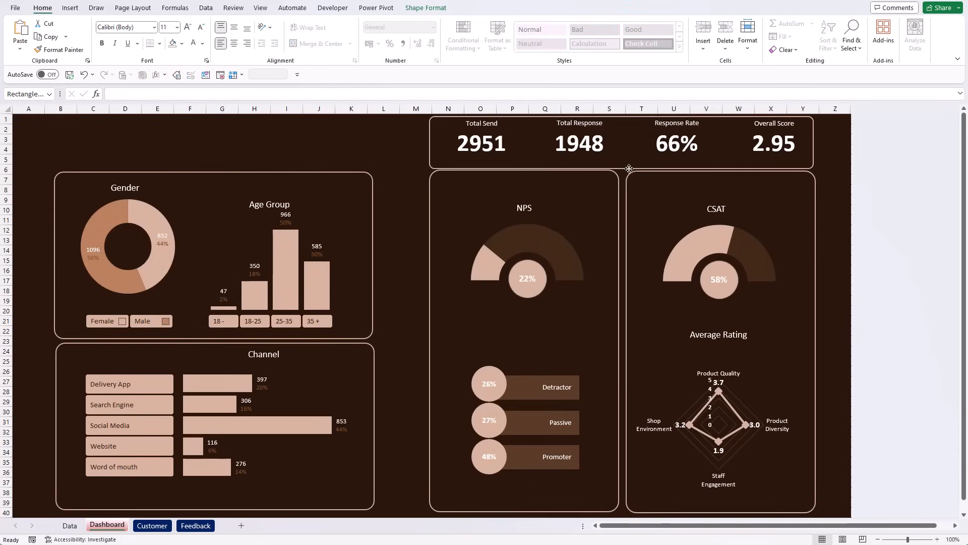
pyautogui.click(525, 171)
pyautogui.keyDown('ctrl'); pyautogui.click(430, 165); pyautogui.keyUp('ctrl')
pyautogui.keyDown('ctrl'); pyautogui.click(627, 192); pyautogui.keyUp('ctrl')
pyautogui.keyDown('ctrl'); pyautogui.click(287, 191); pyautogui.keyUp('ctrl')
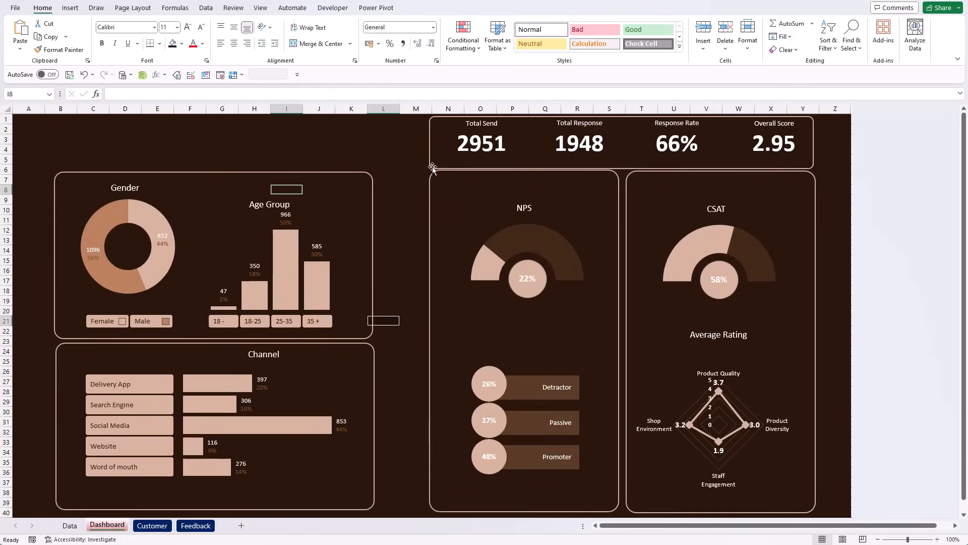
pyautogui.keyDown('ctrl'); pyautogui.click(430, 165); pyautogui.keyUp('ctrl')
pyautogui.keyDown('ctrl'); pyautogui.click(430, 183); pyautogui.keyUp('ctrl')
pyautogui.keyDown('ctrl'); pyautogui.click(627, 202); pyautogui.keyUp('ctrl')
pyautogui.rightClick(372, 322)
pyautogui.click(463, 437)
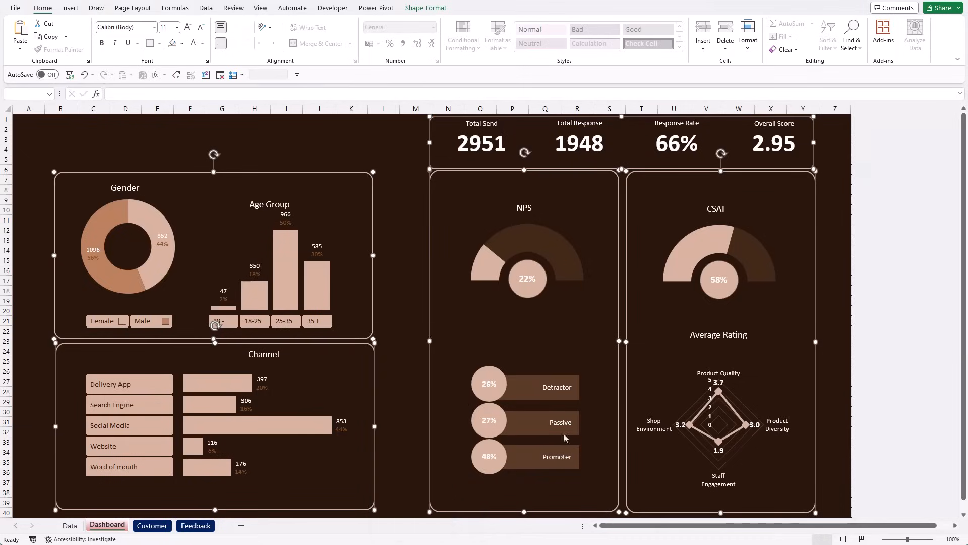
pyautogui.click(384, 261)
# Step: Nudge the four KPI values and their labels down slightly within the KPI frame
pyautogui.click(469, 169)
pyautogui.click(483, 145)
pyautogui.keyDown('ctrl'); pyautogui.click(595, 150); pyautogui.keyUp('ctrl')
pyautogui.keyDown('ctrl'); pyautogui.click(677, 147); pyautogui.keyUp('ctrl')
pyautogui.press('Down')
pyautogui.press('Down')
pyautogui.press('Down')
pyautogui.press('Down')
pyautogui.press('Down')
pyautogui.click(476, 123)
pyautogui.keyDown('ctrl'); pyautogui.click(580, 123); pyautogui.keyUp('ctrl')
pyautogui.click(836, 149)
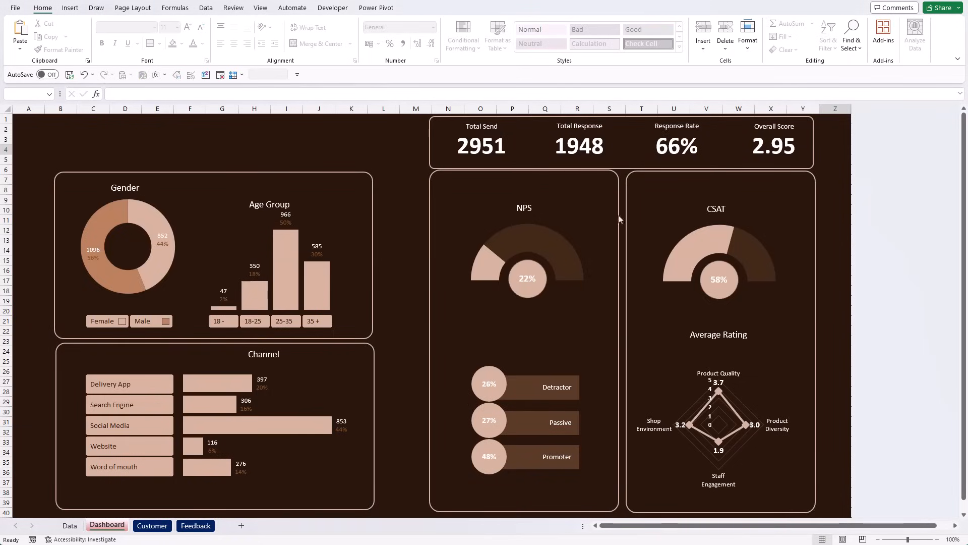
# Step: Move the Channel and Average Rating charts down, lower the top edges of the three upper frames and widen the KPI frame slightly
pyautogui.moveTo(360, 477); pyautogui.dragTo(359, 493)
pyautogui.moveTo(779, 503); pyautogui.dragTo(780, 513)
pyautogui.click(535, 170)
pyautogui.moveTo(524, 170); pyautogui.dragTo(524, 173)
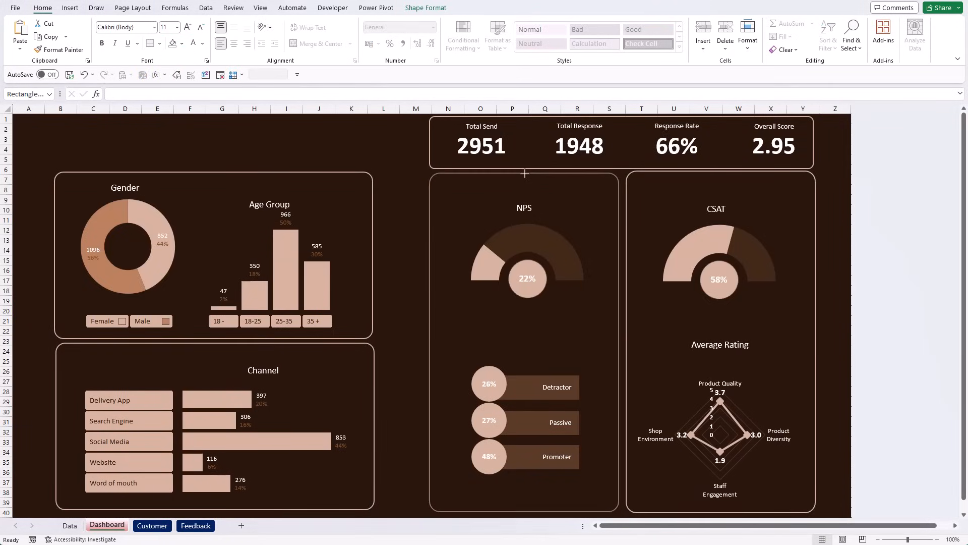
pyautogui.click(706, 171)
pyautogui.moveTo(721, 171); pyautogui.dragTo(721, 173)
pyautogui.click(227, 172)
pyautogui.moveTo(214, 172); pyautogui.dragTo(217, 175)
pyautogui.moveTo(813, 143); pyautogui.dragTo(818, 145)
# Step: Copy the Total Send label above the Gender chart and delete the titles of the Gender, Age Group, Channel, NPS, CSAT and Average Rating charts
pyautogui.moveTo(501, 136); pyautogui.dragTo(151, 195)
pyautogui.click(133, 193)
pyautogui.press('Delete')
pyautogui.click(278, 207)
pyautogui.press('Delete')
pyautogui.click(266, 374)
pyautogui.press('Delete')
pyautogui.click(531, 214)
pyautogui.press('Delete')
pyautogui.click(717, 209)
pyautogui.press('Delete')
pyautogui.click(720, 344)
pyautogui.press('Delete')
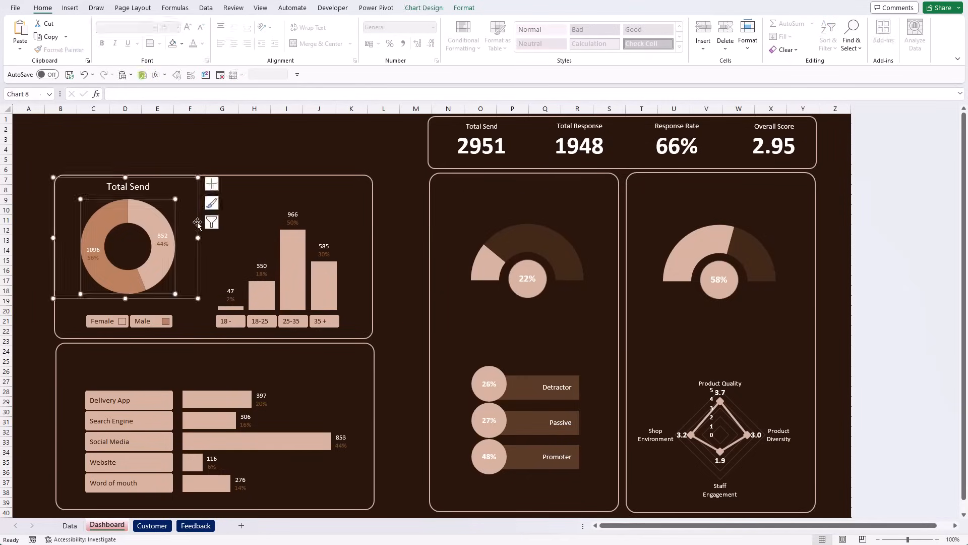
# Step: Lower the Gender doughnut chart slightly and place copies of the Total Send label as headings above the other dashboard elements
pyautogui.moveTo(197, 222); pyautogui.dragTo(198, 235)
pyautogui.moveTo(310, 197); pyautogui.dragTo(559, 201)
pyautogui.moveTo(559, 201); pyautogui.dragTo(559, 358)
pyautogui.moveTo(559, 357); pyautogui.dragTo(758, 358)
# Step: Select the Detractor, Passive and Promoter bars with their percentage circles and move them down within their frame
pyautogui.click(852, 43)
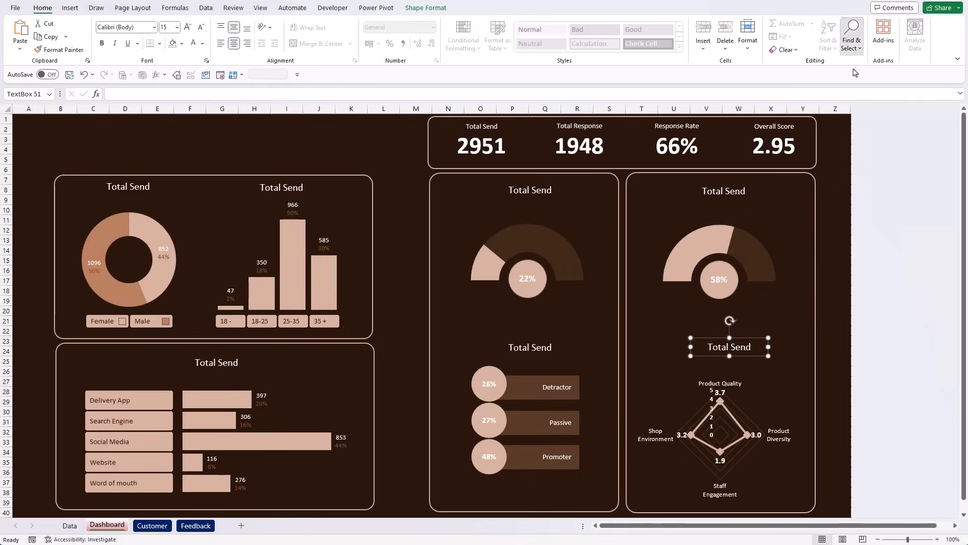
pyautogui.click(877, 177)
pyautogui.moveTo(454, 360); pyautogui.dragTo(600, 486)
pyautogui.moveTo(525, 387); pyautogui.dragTo(525, 410)
# Step: Retitle the placeholder headings of the gender, age, channel and detractor/promoter sections as Gender, Age Group, Channel and Classification in bold
pyautogui.tripleClick(128, 187)
pyautogui.write('Gender')
pyautogui.tripleClick(282, 188)
pyautogui.write('Age Group')
pyautogui.tripleClick(217, 363)
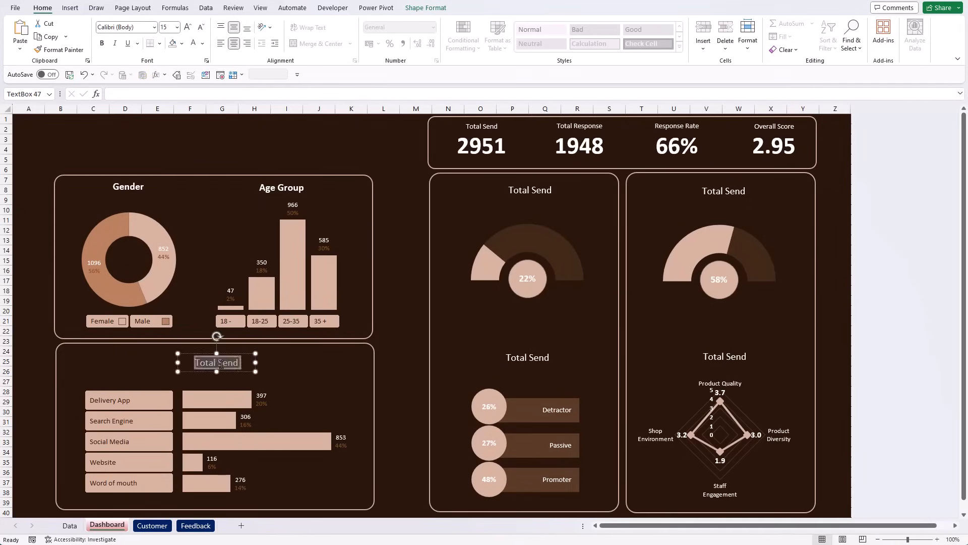
pyautogui.write('Channel')
pyautogui.tripleClick(528, 358)
pyautogui.write('Classificationre')
# Step: Retitle the gauge headings as Net Promoter Score and Customer Satisfaction Score, widening their text boxes and making them bold
pyautogui.moveTo(492, 190); pyautogui.dragTo(477, 190)
pyautogui.hotkey('ctrl', 'b')
pyautogui.tripleClick(728, 192)
pyautogui.write('Customer Satisfaction Score')
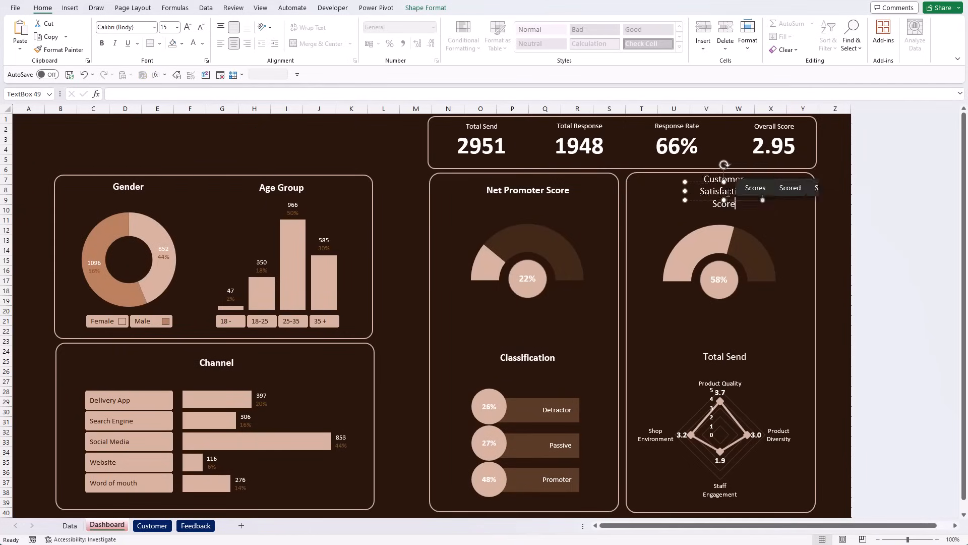
pyautogui.moveTo(764, 189); pyautogui.dragTo(787, 190)
pyautogui.tripleClick(725, 190)
pyautogui.hotkey('ctrl', 'b')
# Step: Align the upper row of section headings to a common middle line, and do the same with the lower row of headings
pyautogui.click(851, 45)
pyautogui.keyDown('shift'); pyautogui.click(527, 190); pyautogui.keyUp('shift')
pyautogui.keyDown('shift'); pyautogui.click(128, 187); pyautogui.keyUp('shift')
pyautogui.click(425, 8)
pyautogui.click(711, 40)
pyautogui.click(737, 121)
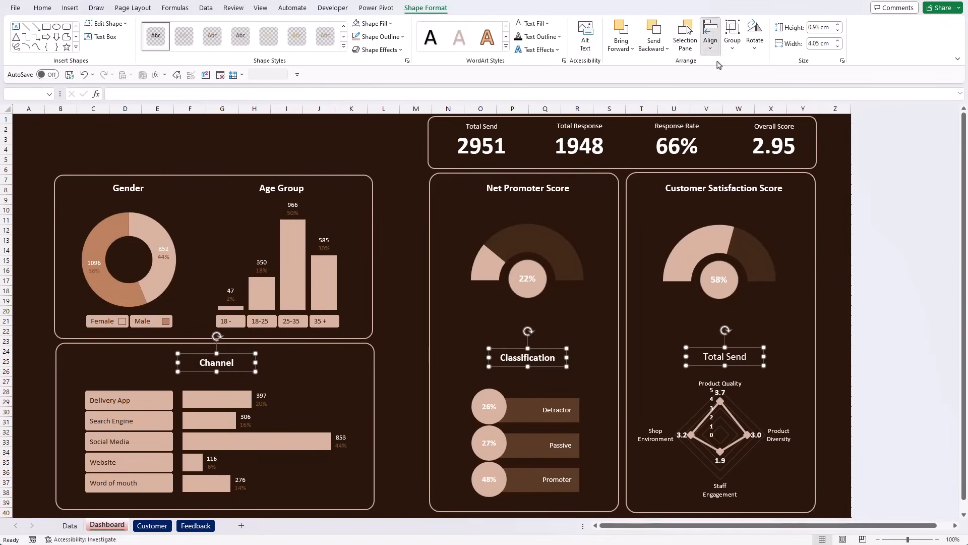
pyautogui.click(737, 122)
# Step: Align the upper section frames along their top edges and the lower ones along their bottom edges
pyautogui.click(711, 40)
pyautogui.click(732, 108)
pyautogui.click(375, 383)
pyautogui.click(737, 135)
# Step: Shift the Gender, Age Group and Channel sections together slightly to the right
pyautogui.moveTo(36, 151); pyautogui.dragTo(392, 514)
pyautogui.press('Right')
pyautogui.press('Right')
pyautogui.press('Right')
pyautogui.press('Right')
pyautogui.press('Right')
# Step: Shift the KPI row and the Net Promoter Score and Customer Satisfaction Score sections together to the left, closer to the Gender section
pyautogui.moveTo(403, 115); pyautogui.dragTo(837, 515)
pyautogui.press('Left')
pyautogui.press('Left')
pyautogui.press('Left')
pyautogui.press('Left')
pyautogui.press('Left')
pyautogui.press('Left')
pyautogui.press('Left')
pyautogui.press('Left')
pyautogui.press('Left')
pyautogui.press('Left')
pyautogui.press('Left')
pyautogui.press('Left')
pyautogui.press('Right')
pyautogui.press('Right')
# Step: Narrow the KPI frame slightly and nudge the KPI values and labels left and down to centre them in it
pyautogui.click(406, 151)
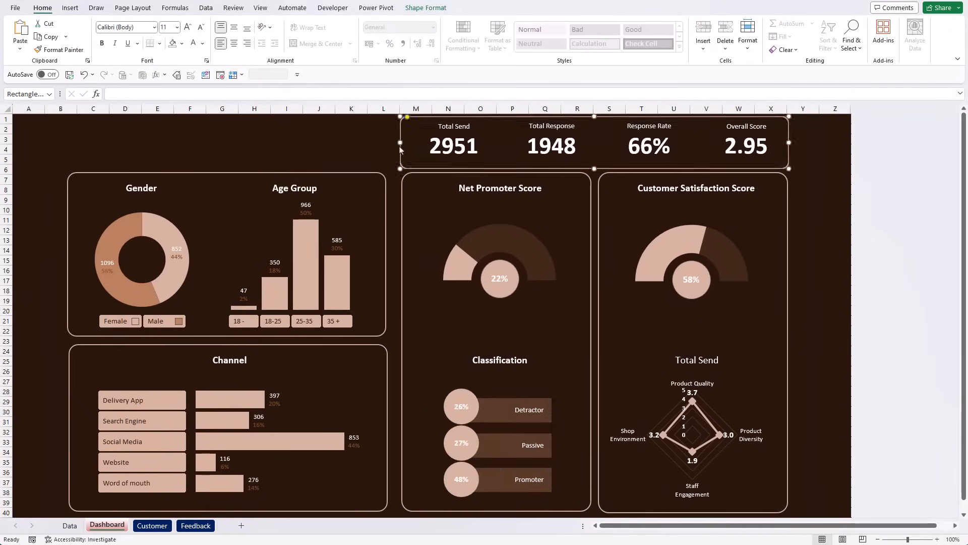
pyautogui.click(454, 146)
pyautogui.moveTo(401, 142); pyautogui.dragTo(828, 174)
pyautogui.press('Left')
pyautogui.press('Left')
pyautogui.press('Down')
# Step: Reduce the KPI frame's height slightly and adjust its corner to match the frames below
pyautogui.click(785, 160)
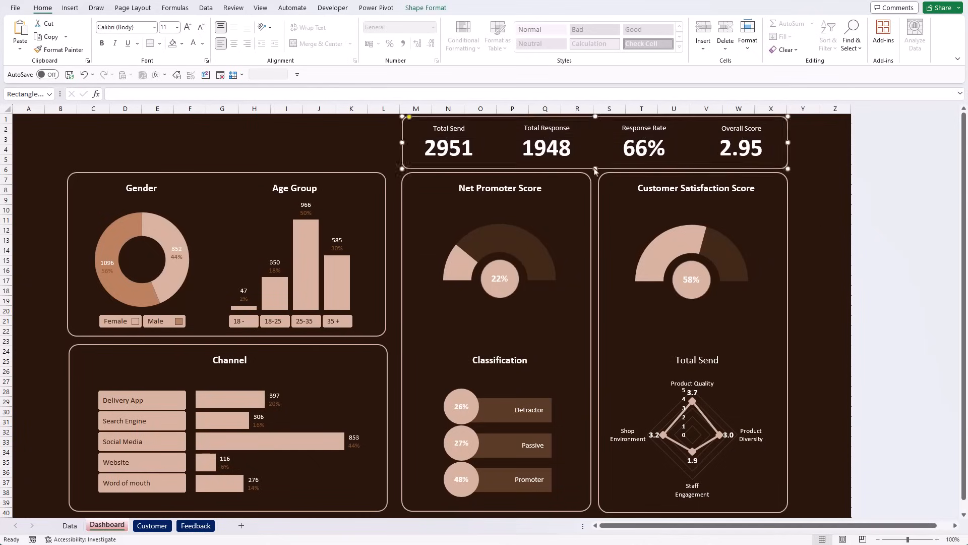
pyautogui.hotkey('shift', 'Down')
pyautogui.moveTo(402, 119); pyautogui.dragTo(400, 118)
pyautogui.click(829, 235)
# Step: Retitle the heading above the radar chart as Average Score in bold
pyautogui.hotkey('ctrl', 'b')
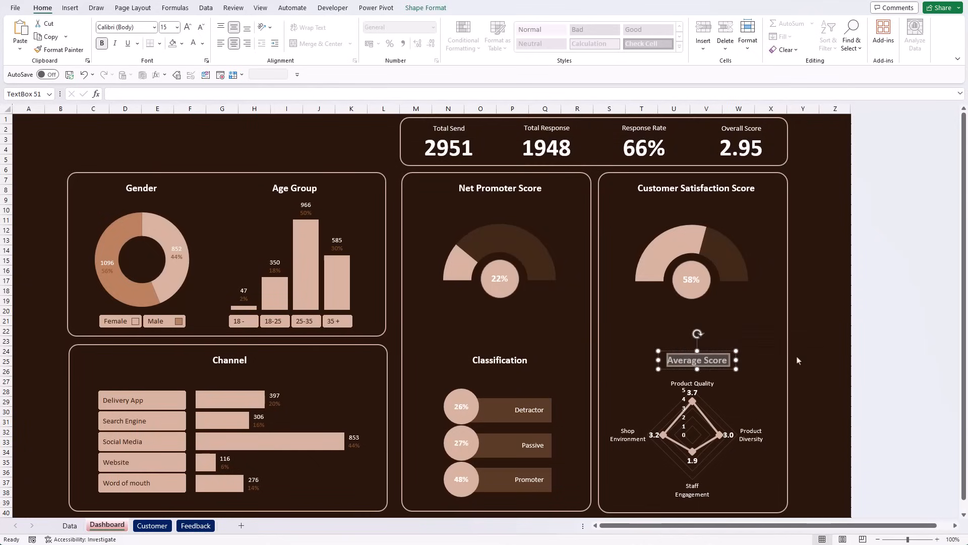
pyautogui.click(819, 356)
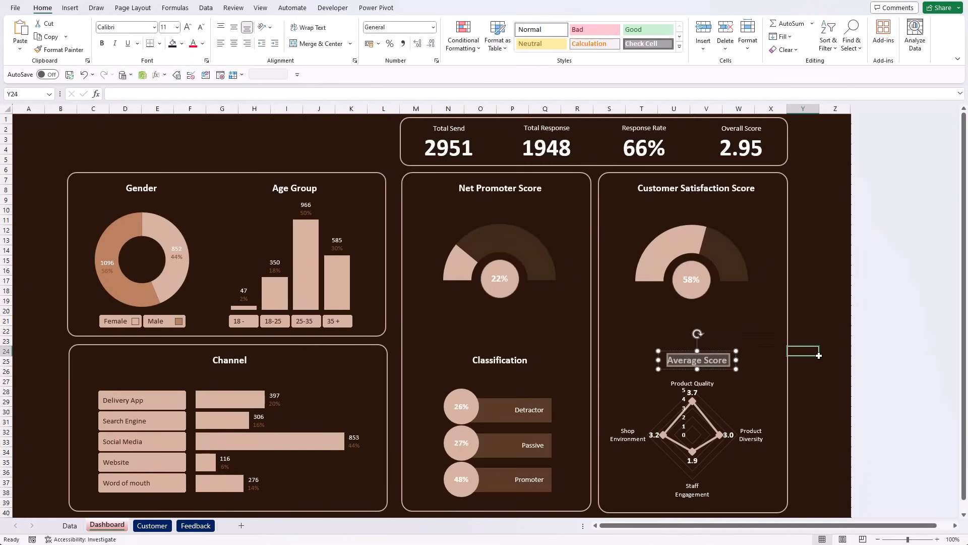